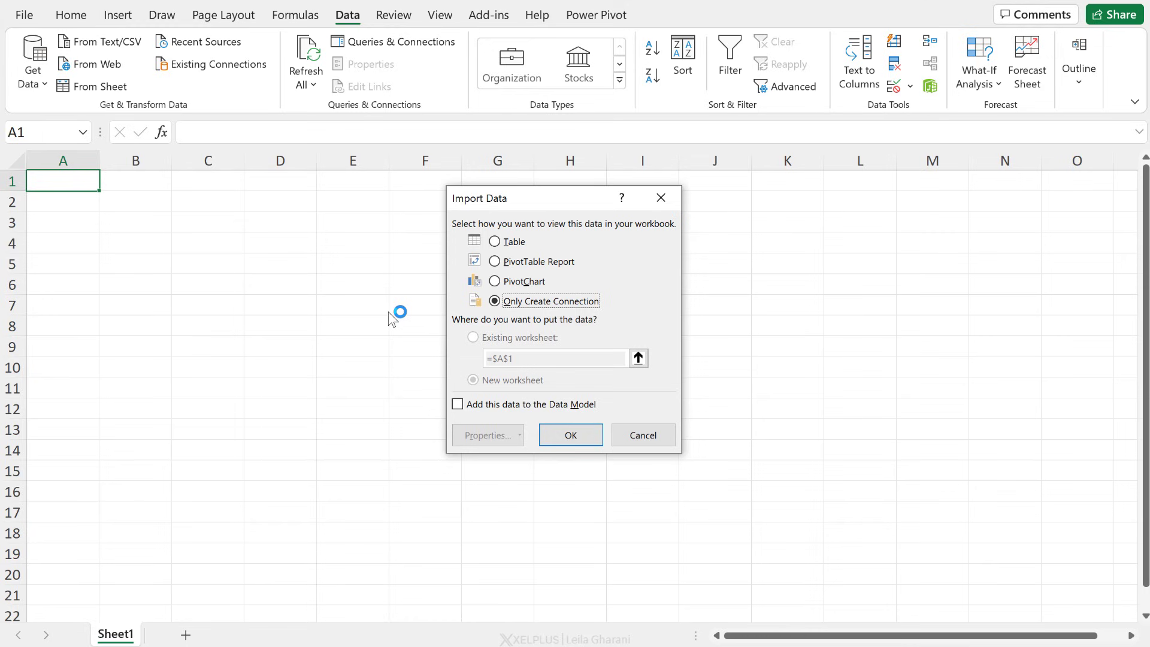
# Add the imported data to the Data Model and relate OLDMasterData and NEWMasterData to Sales on ProductCode.
pyautogui.click(457, 404)
pyautogui.click(570, 436)
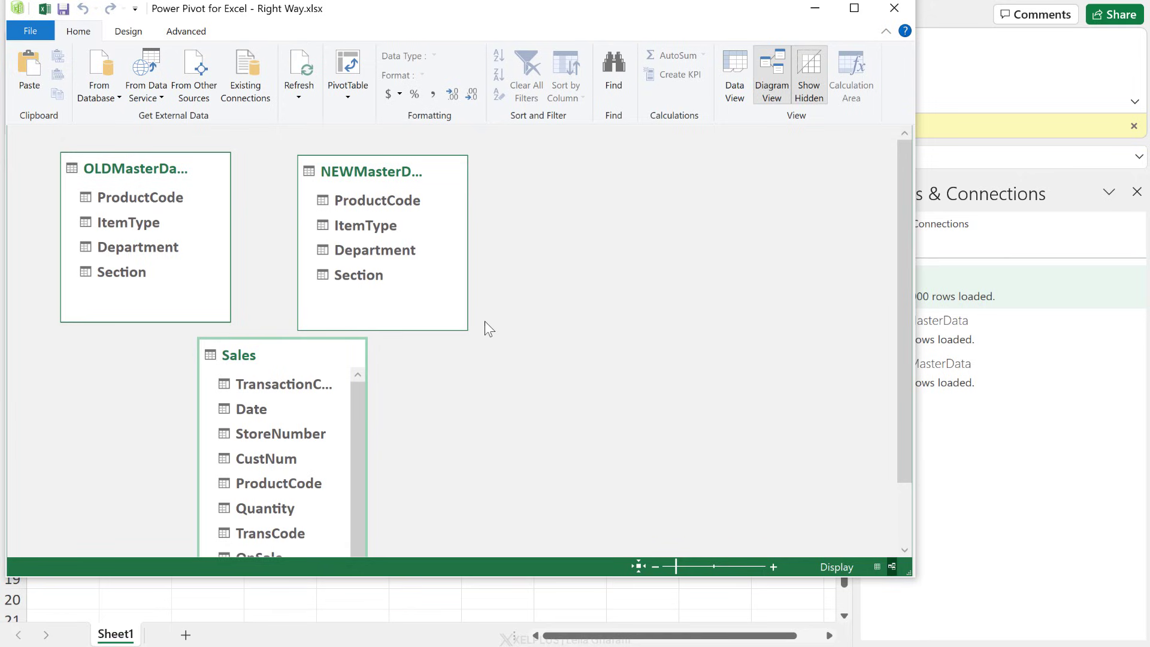
pyautogui.moveTo(159, 195); pyautogui.dragTo(267, 470)
pyautogui.moveTo(407, 203); pyautogui.dragTo(300, 480)
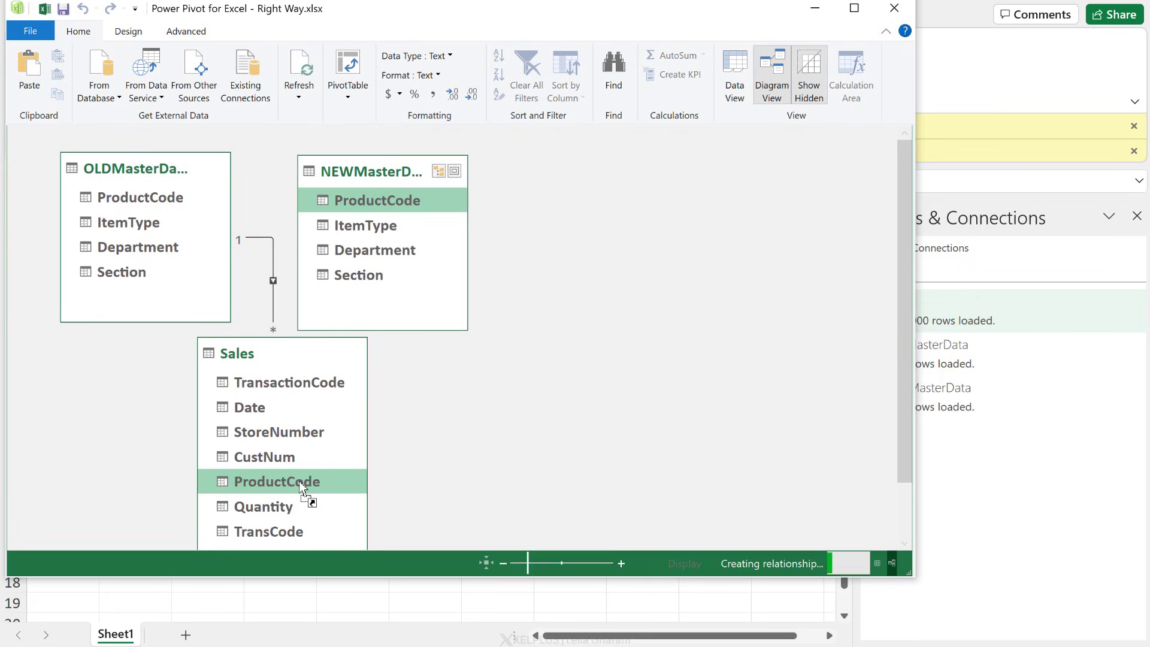
# Insert an empty PivotTable from the data model on the existing worksheet.
pyautogui.click(346, 96)
pyautogui.click(364, 115)
pyautogui.click(457, 276)
pyautogui.click(808, 324)
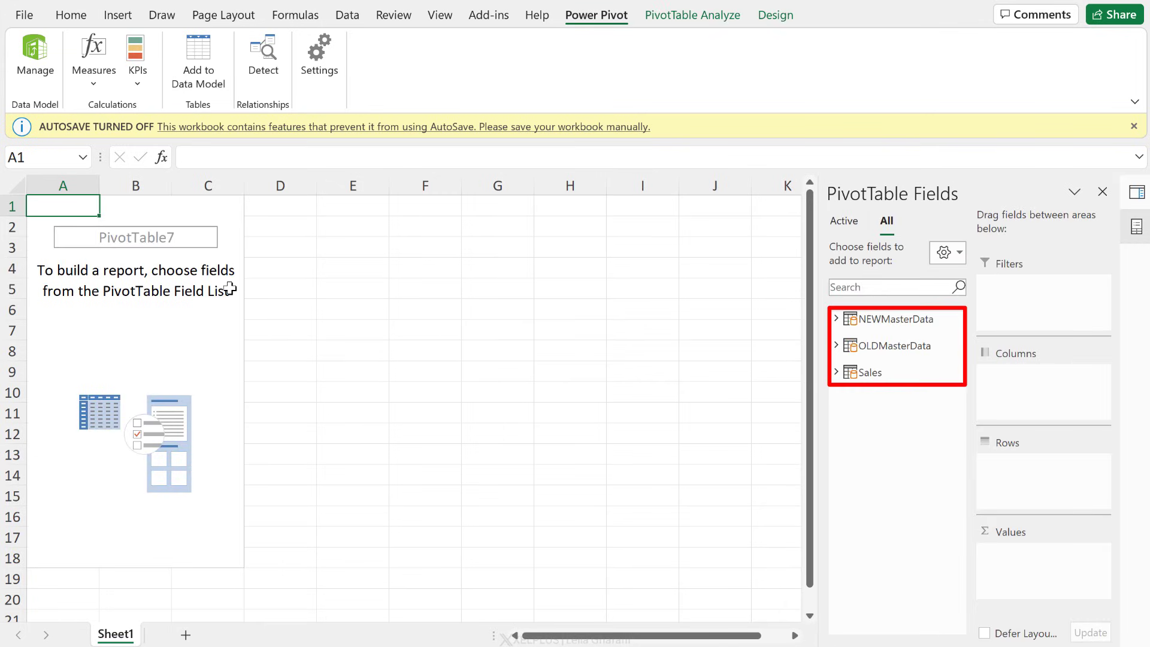
# Sum Sales Quantity by NEWMasterData Department, auto-fit columns A–B, and rename the header Department NEW.
pyautogui.click(836, 371)
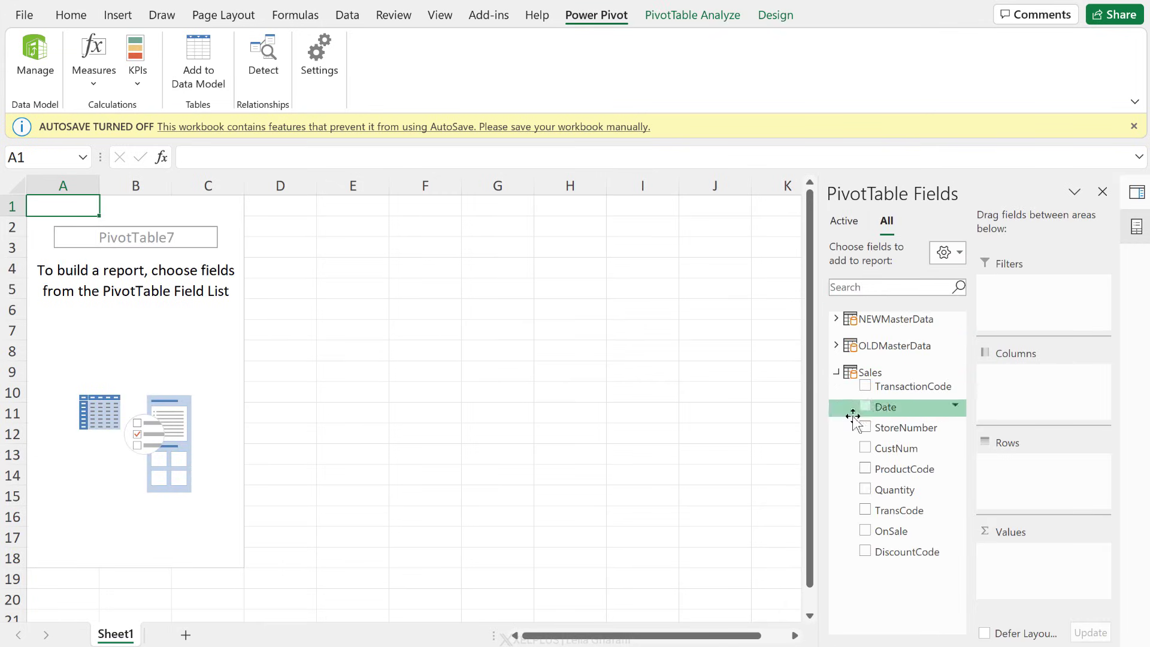
pyautogui.click(864, 489)
pyautogui.click(836, 319)
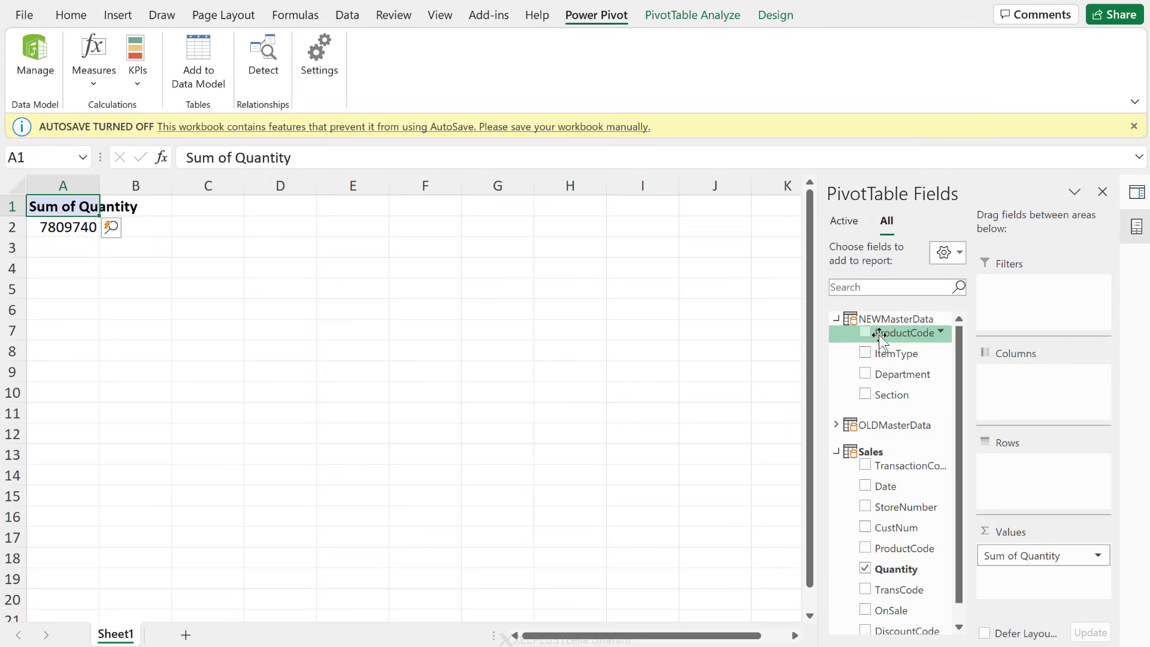
pyautogui.click(865, 374)
pyautogui.moveTo(78, 183); pyautogui.dragTo(174, 184)
pyautogui.doubleClick(174, 180)
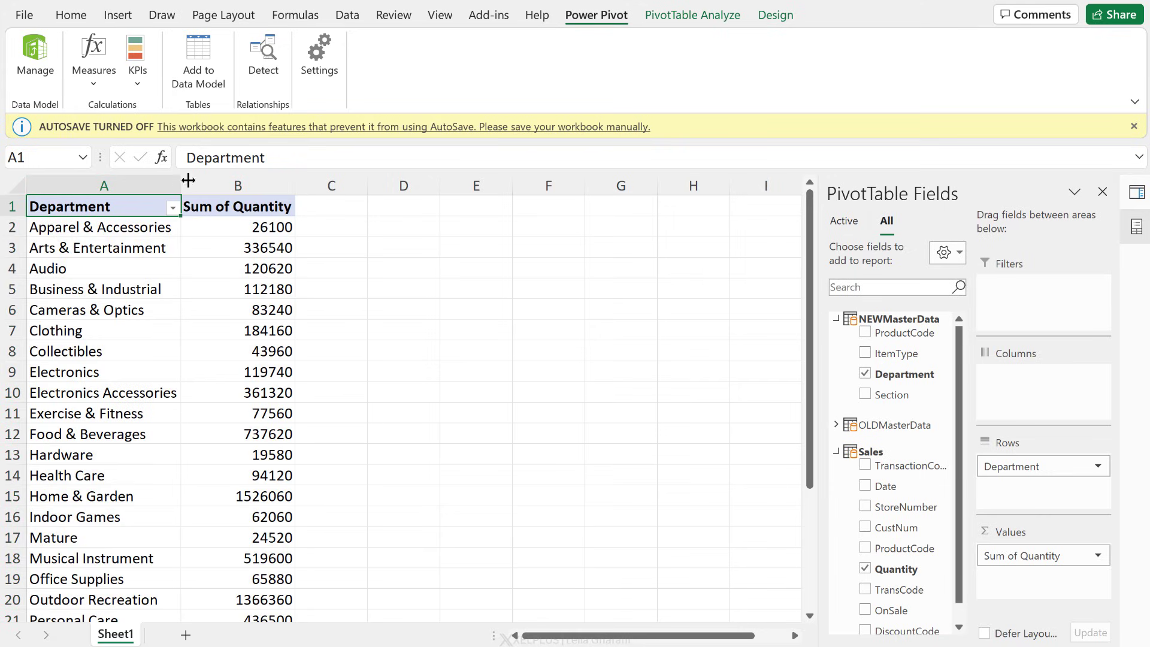
pyautogui.write('EW')
pyautogui.press('Return')
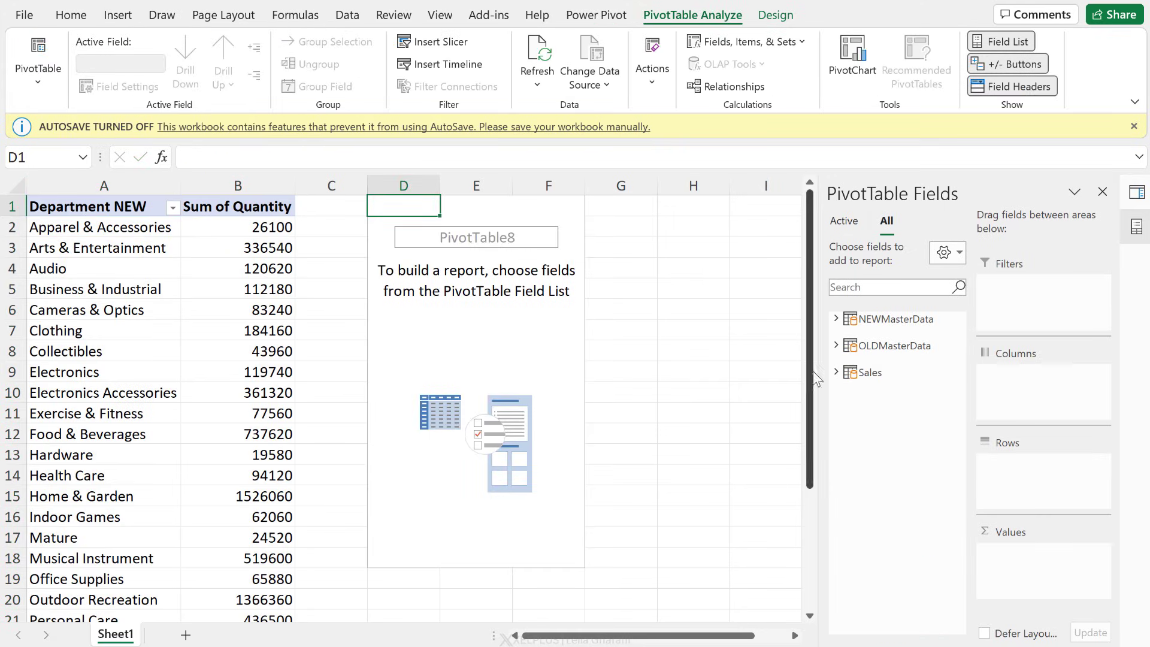
# In the second pivot at D1, sum Quantity by OLDMasterData Department, rename it Department Old, widen column D.
pyautogui.click(870, 372)
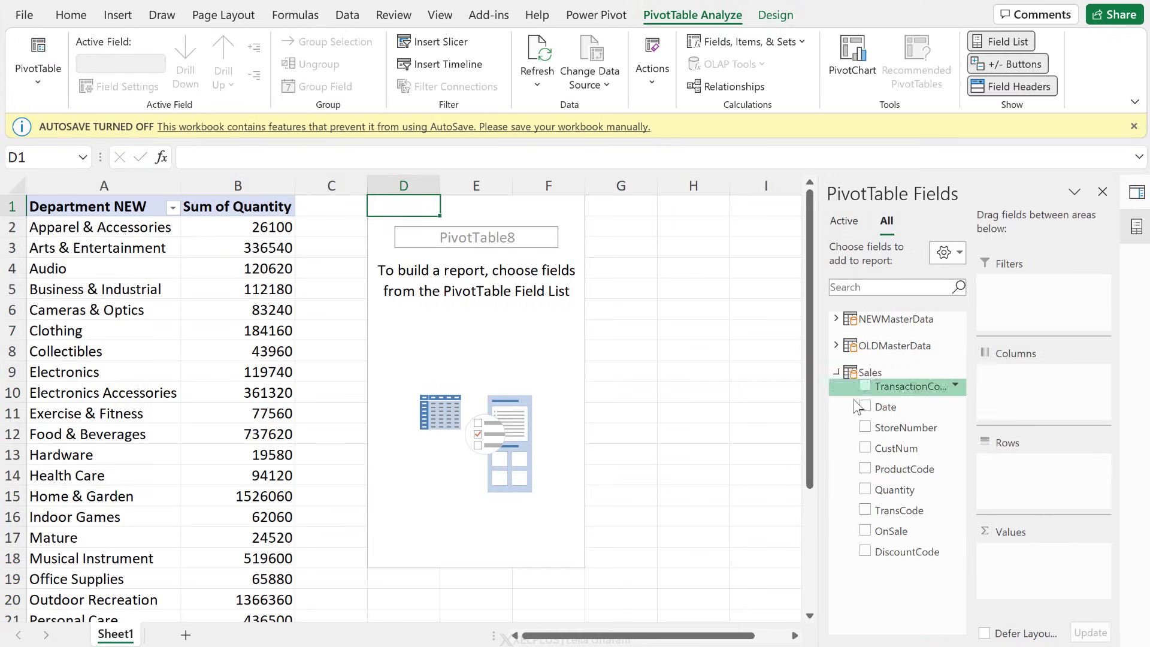
pyautogui.click(865, 489)
pyautogui.click(836, 346)
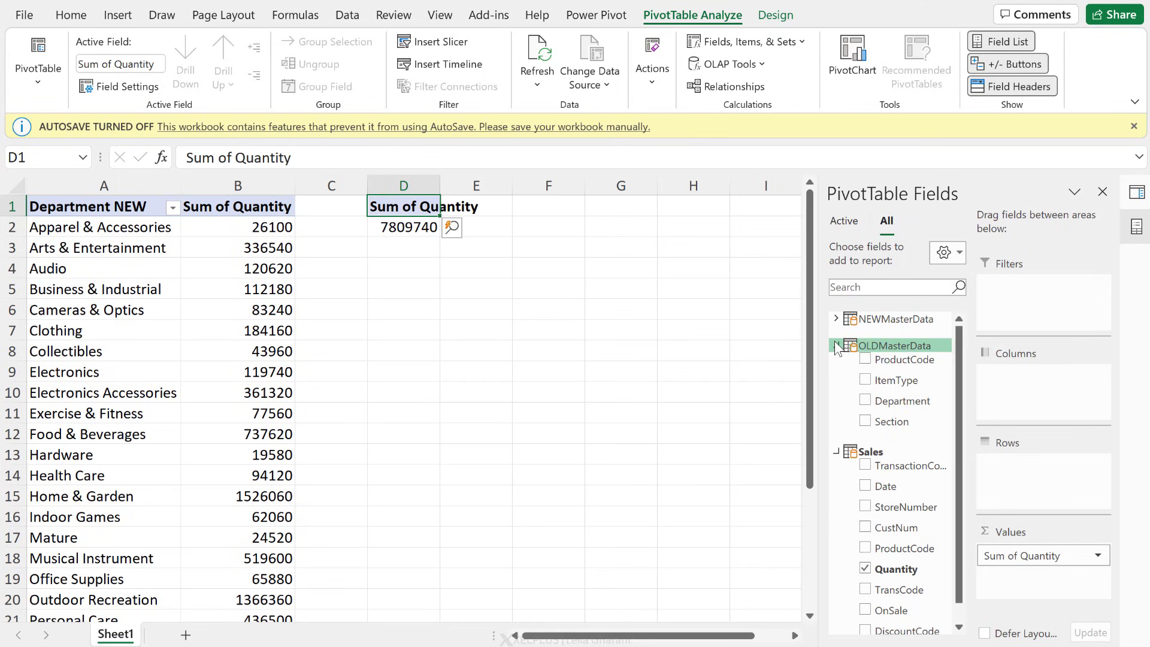
pyautogui.click(865, 401)
pyautogui.click(336, 164)
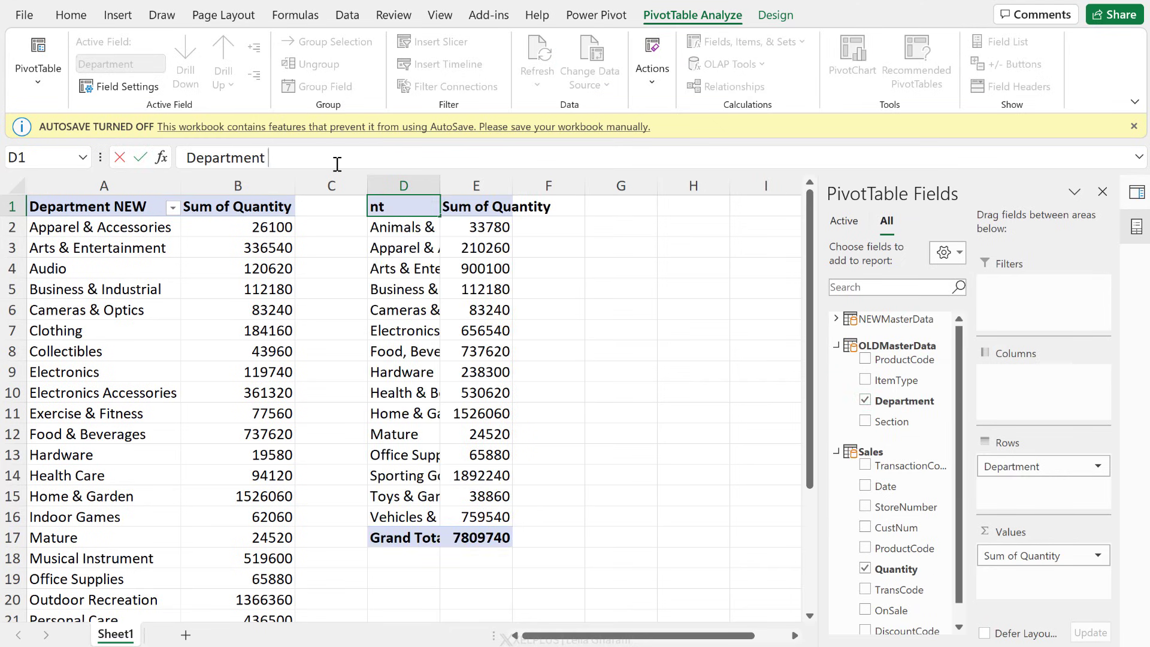
pyautogui.write('Old')
pyautogui.press('Return')
pyautogui.click(404, 186)
pyautogui.moveTo(440, 186); pyautogui.dragTo(552, 186)
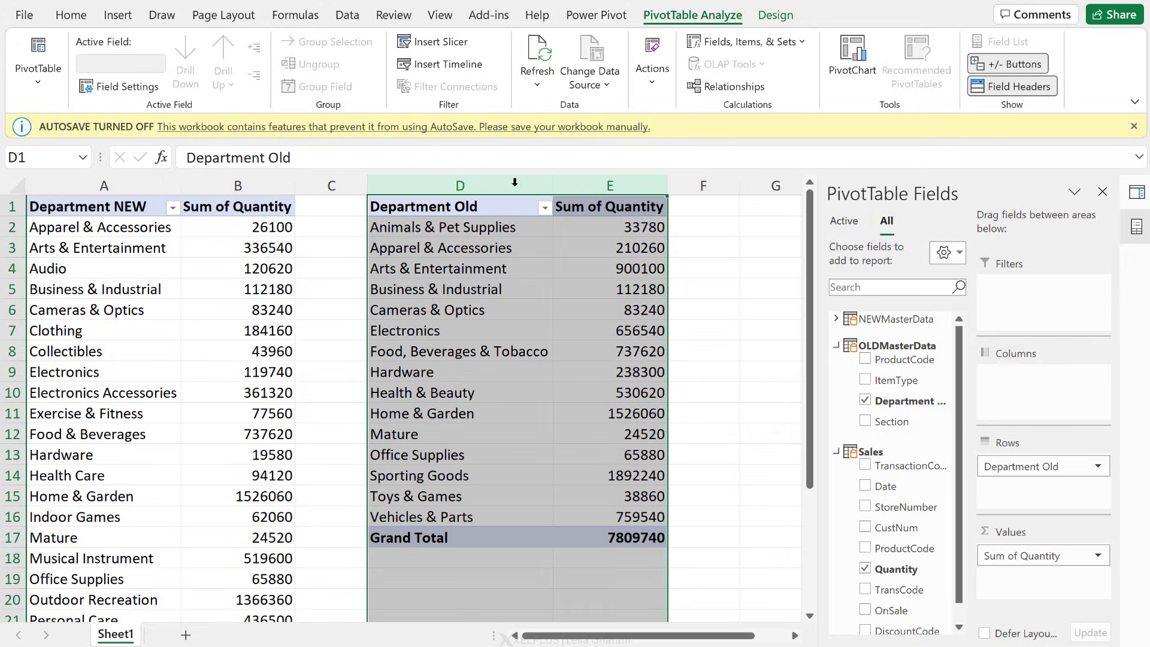
pyautogui.click(519, 208)
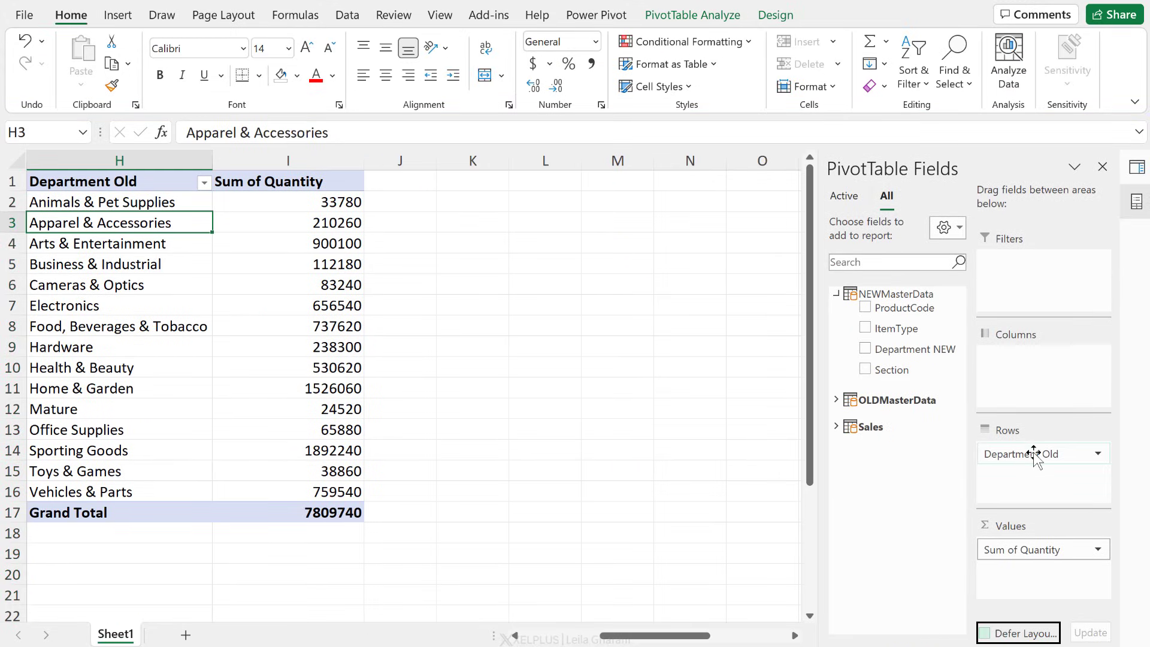
# Cross Department NEW rows against Department Old columns and check the Clothing quantity in J8.
pyautogui.moveTo(1035, 455); pyautogui.dragTo(1025, 386)
pyautogui.moveTo(914, 349); pyautogui.dragTo(1045, 482)
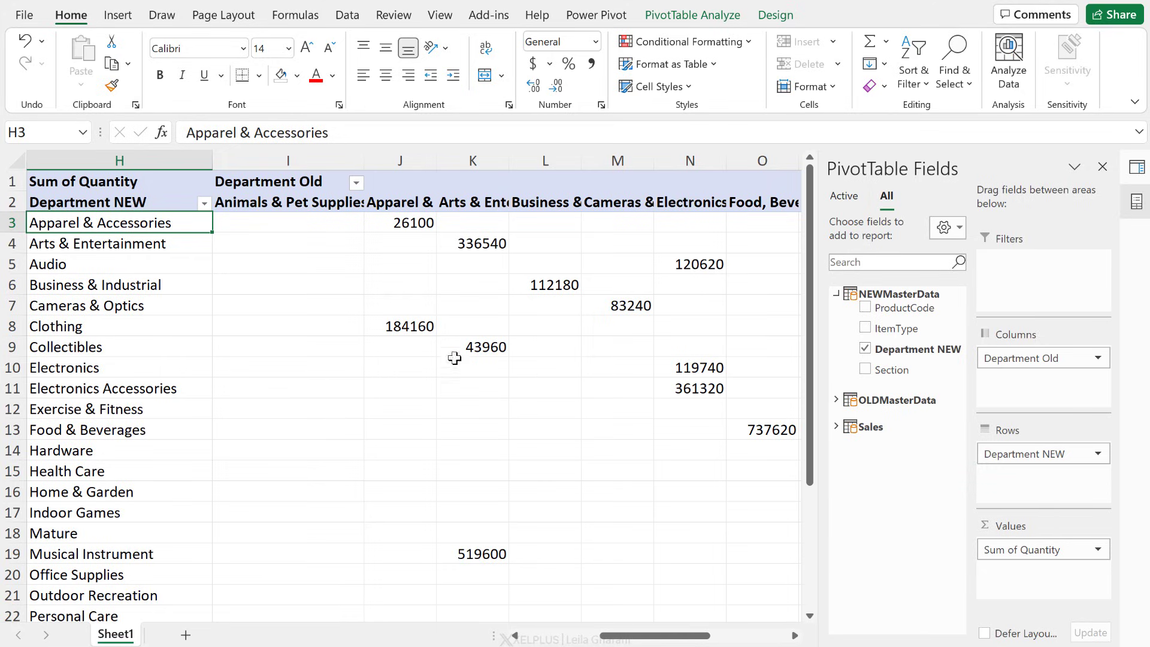
pyautogui.click(409, 330)
pyautogui.rightClick(413, 327)
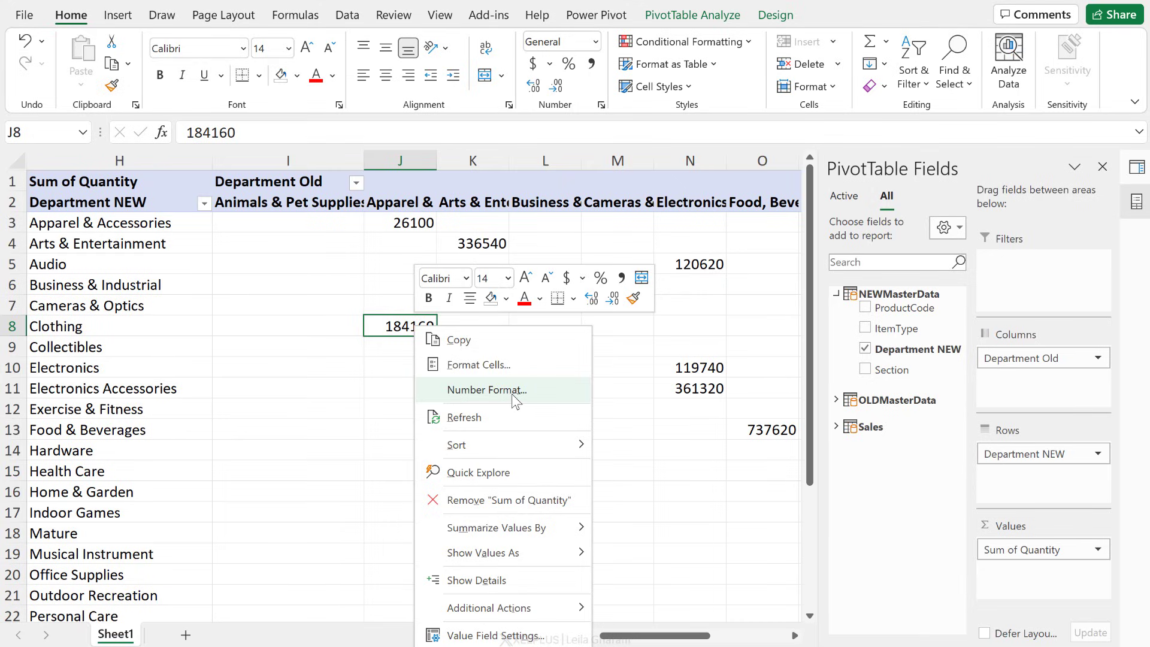
pyautogui.click(604, 390)
pyautogui.moveTo(605, 390)
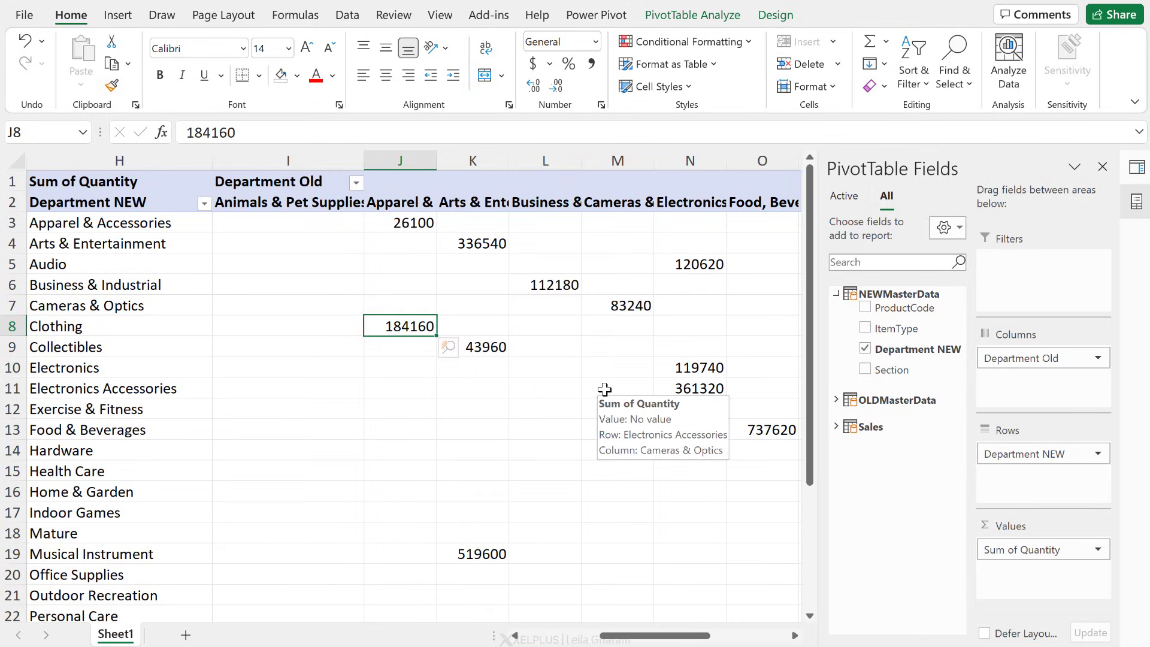
pyautogui.click(597, 15)
# Create a new measure named Total Quantity with the formula =SUM(Sales[Quantity]).
pyautogui.click(94, 72)
pyautogui.click(109, 114)
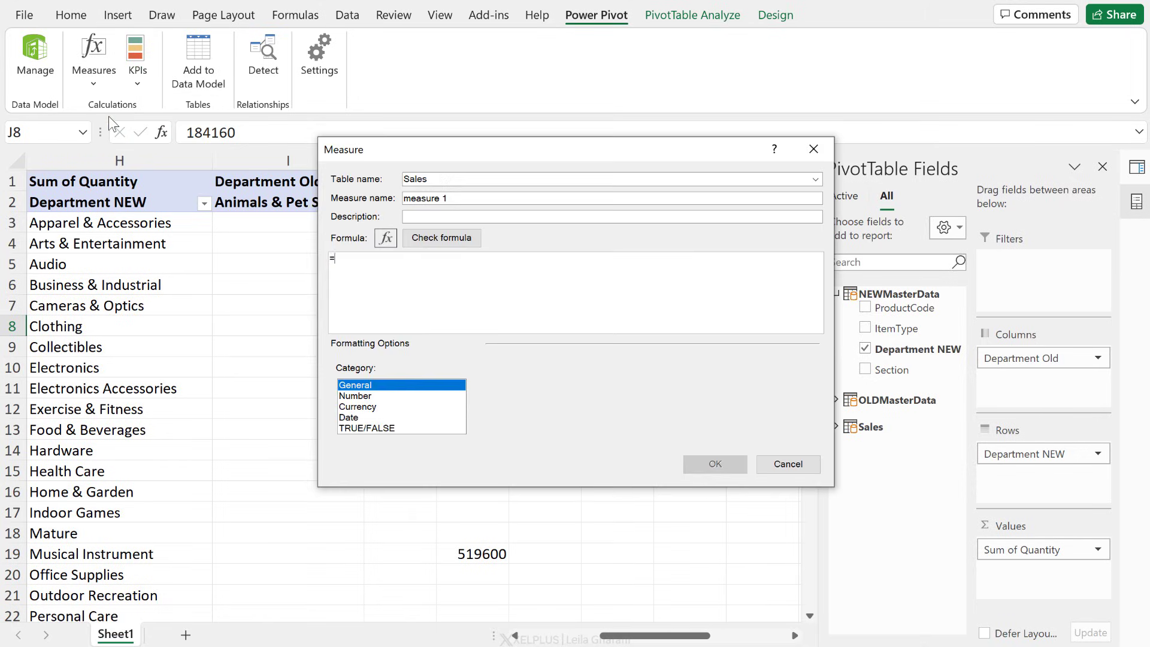
pyautogui.moveTo(463, 204); pyautogui.dragTo(410, 207)
pyautogui.write('Total Quantity')
pyautogui.press('Tab')
pyautogui.press('Tab')
pyautogui.write('su')
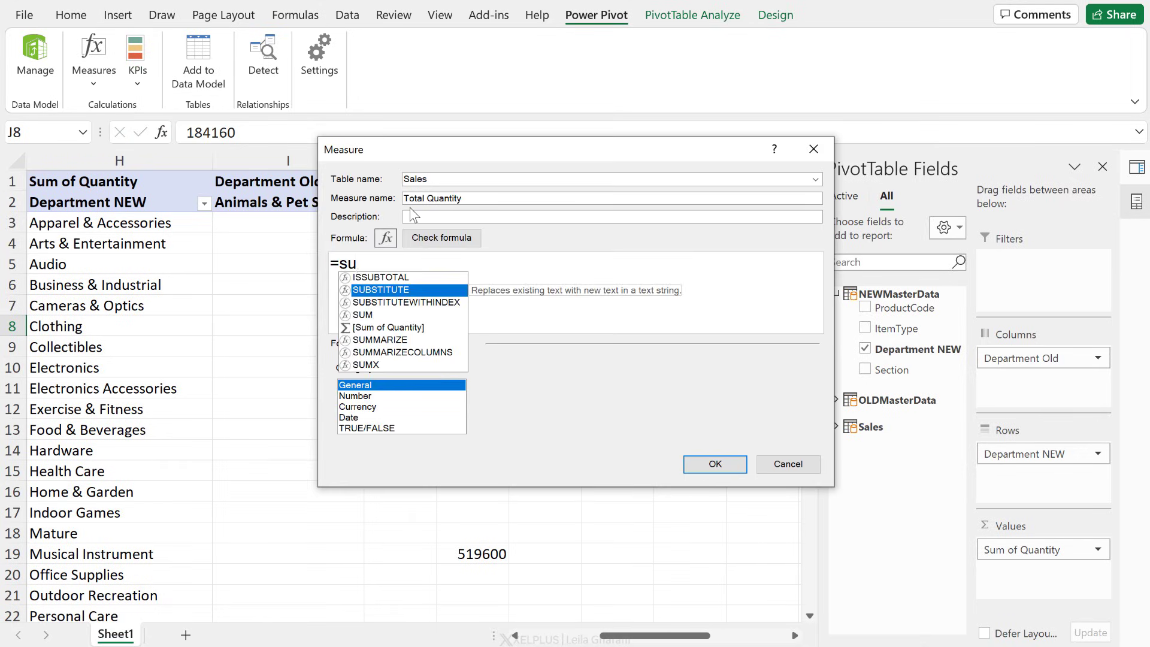
pyautogui.write('m(qu')
pyautogui.press('Down')
pyautogui.press('Tab')
pyautogui.write(')')
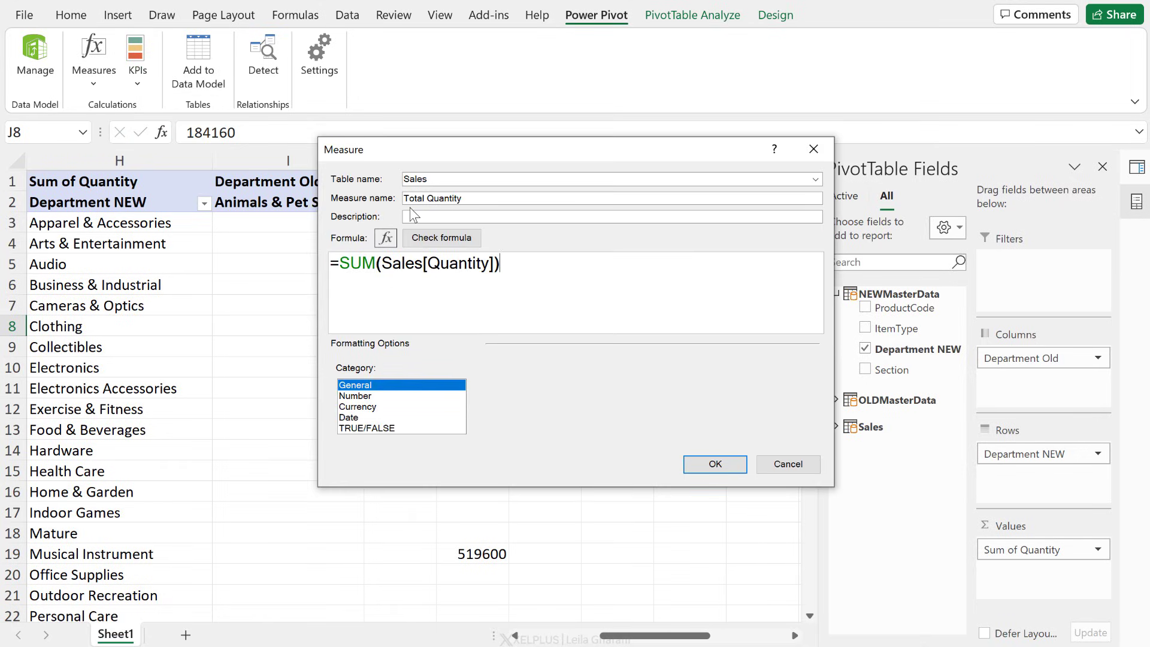
# Format Total Quantity as a whole number with a thousands separator and save it.
pyautogui.click(368, 396)
pyautogui.click(677, 386)
pyautogui.click(678, 408)
pyautogui.click(486, 427)
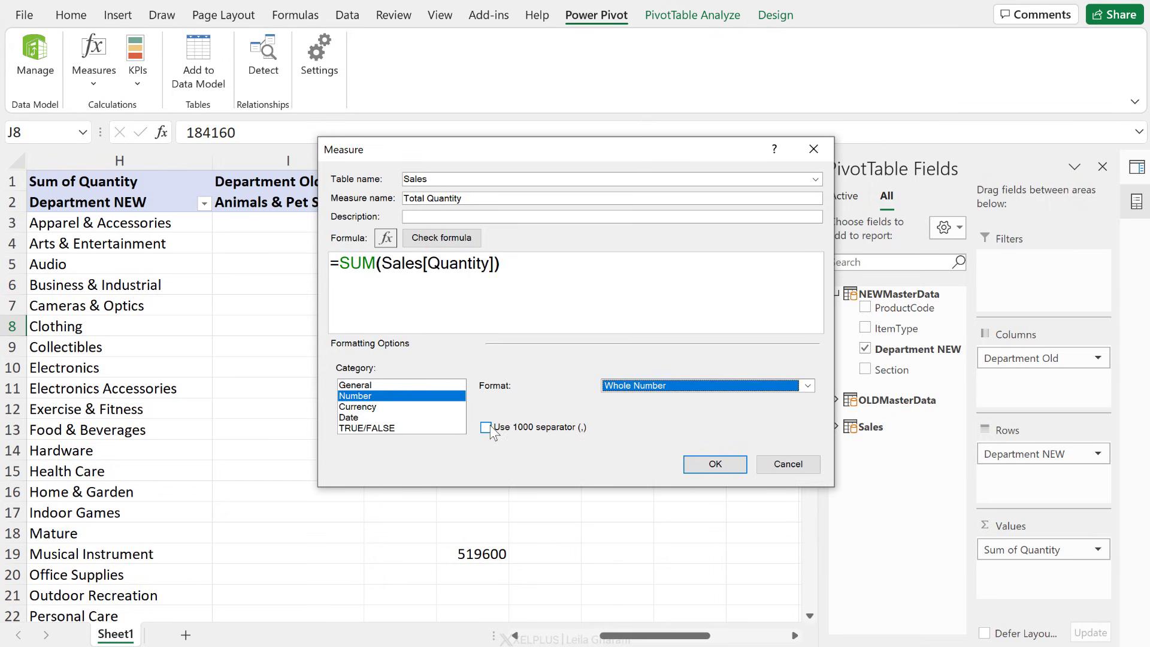
pyautogui.click(712, 464)
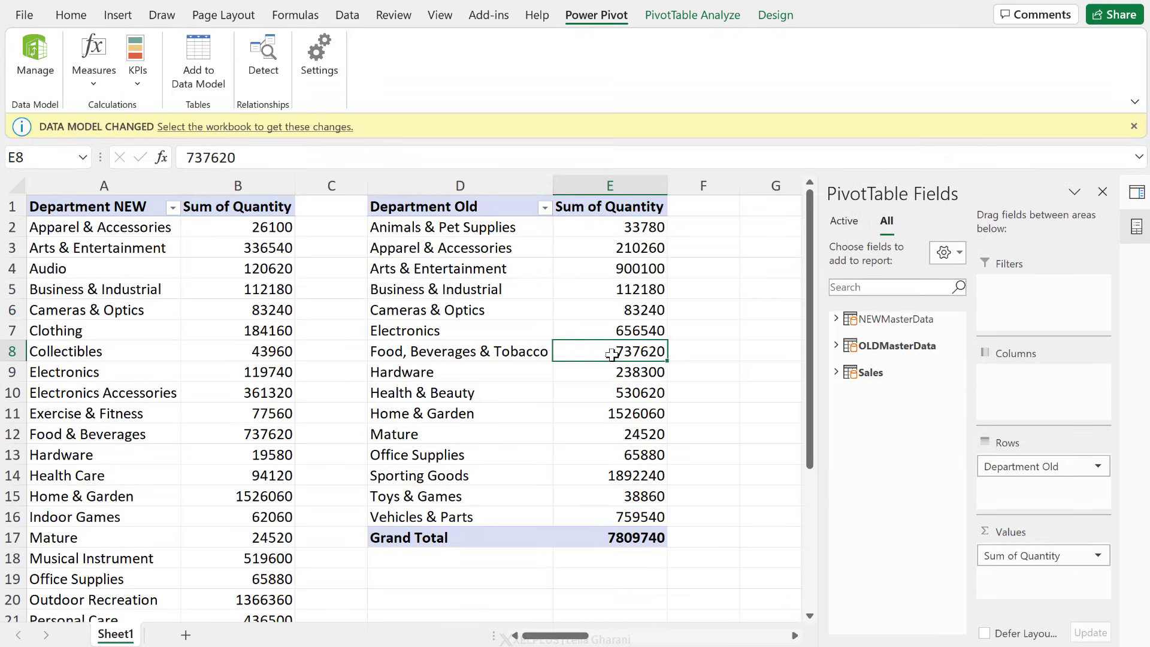
# Show Total Quantity in the pivot in place of Sum of Quantity.
pyautogui.click(837, 373)
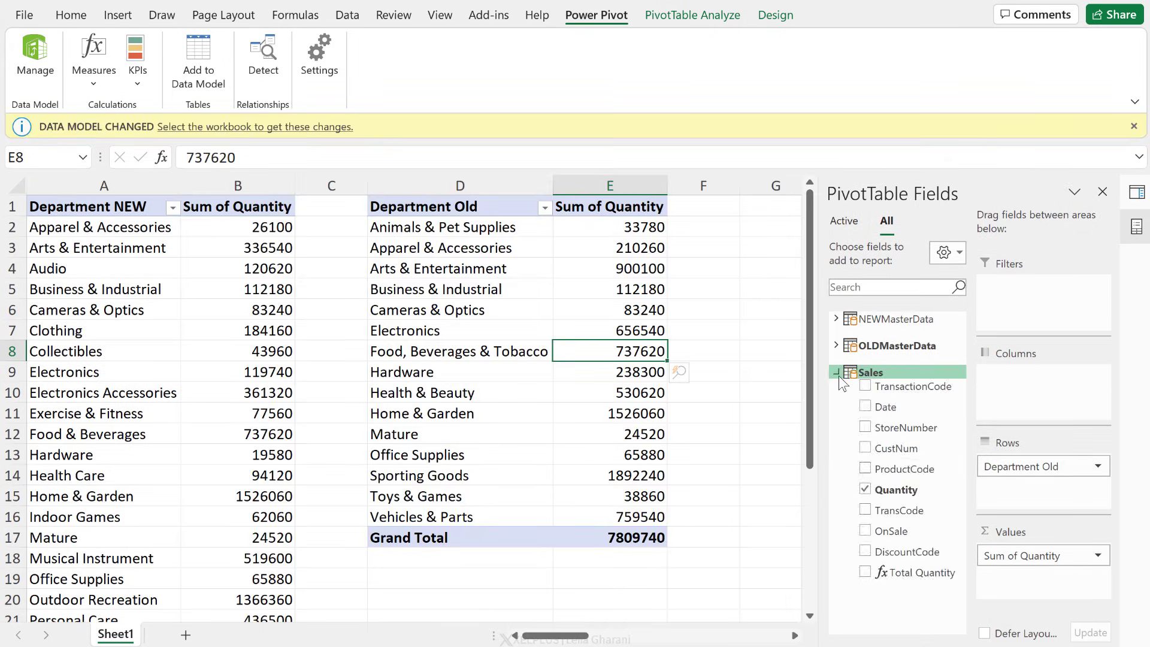
pyautogui.click(867, 570)
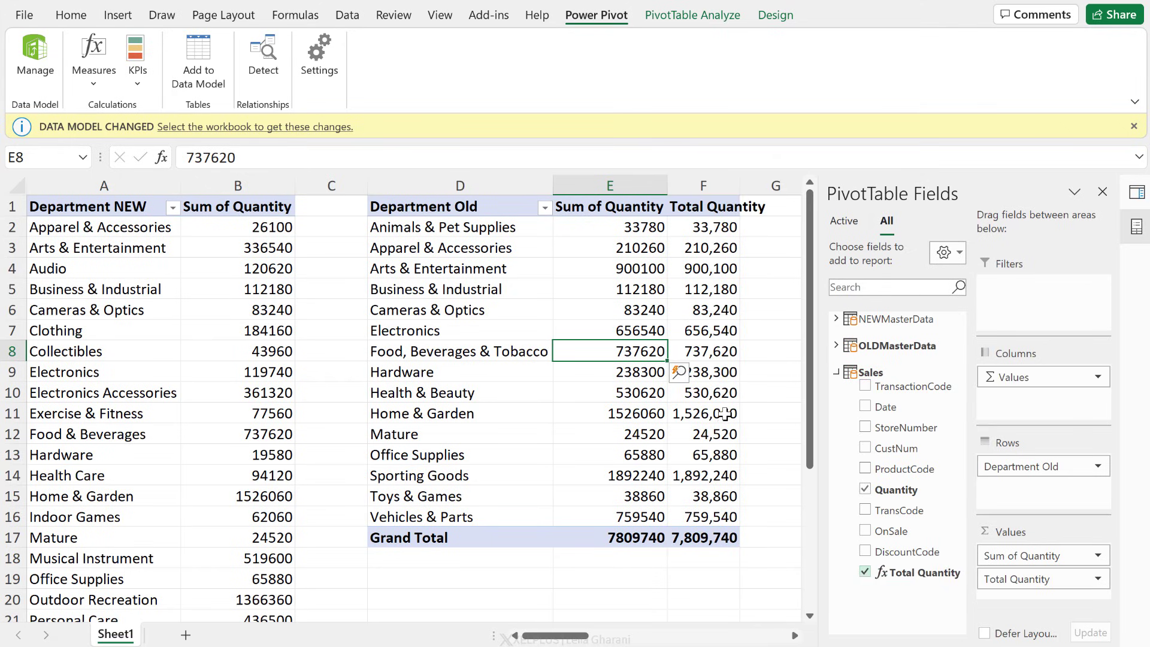
pyautogui.click(865, 490)
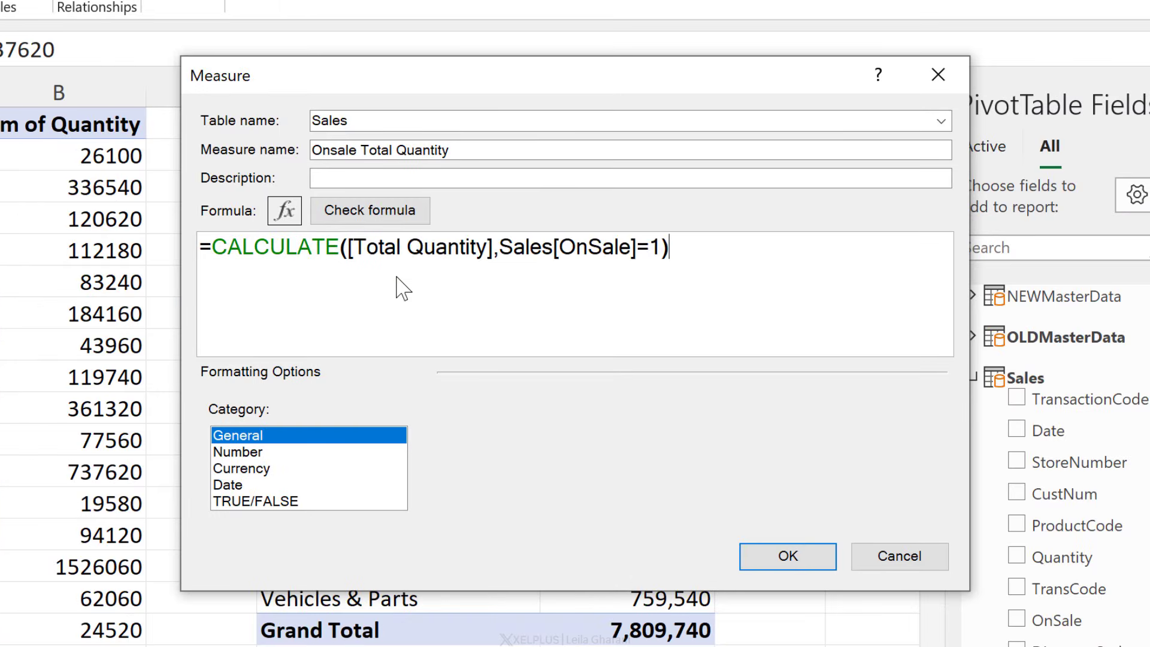
# Format Onsale Total Quantity as a whole number with a thousands separator and save it.
pyautogui.click(251, 452)
pyautogui.click(680, 437)
pyautogui.click(682, 470)
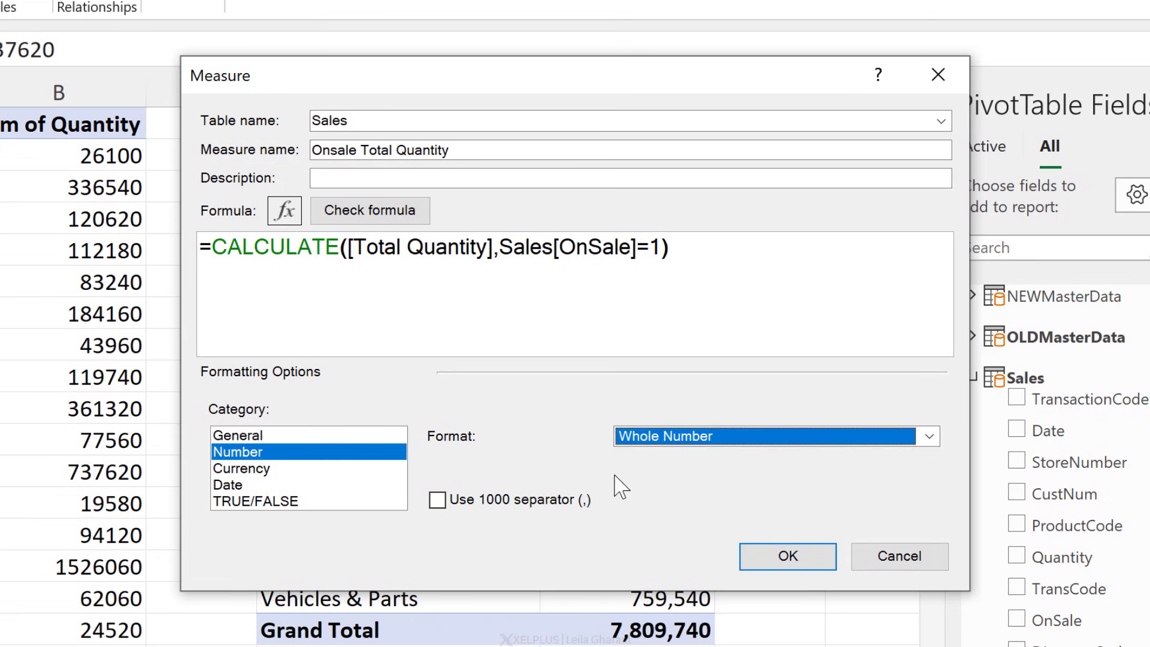
pyautogui.click(450, 501)
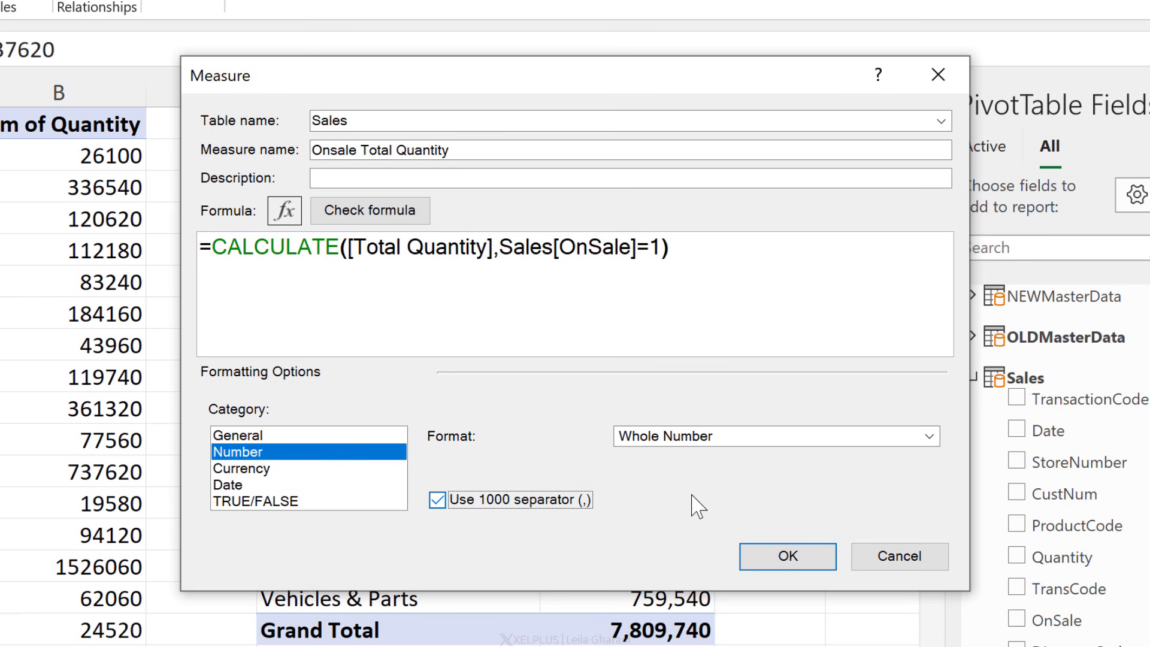
pyautogui.click(792, 554)
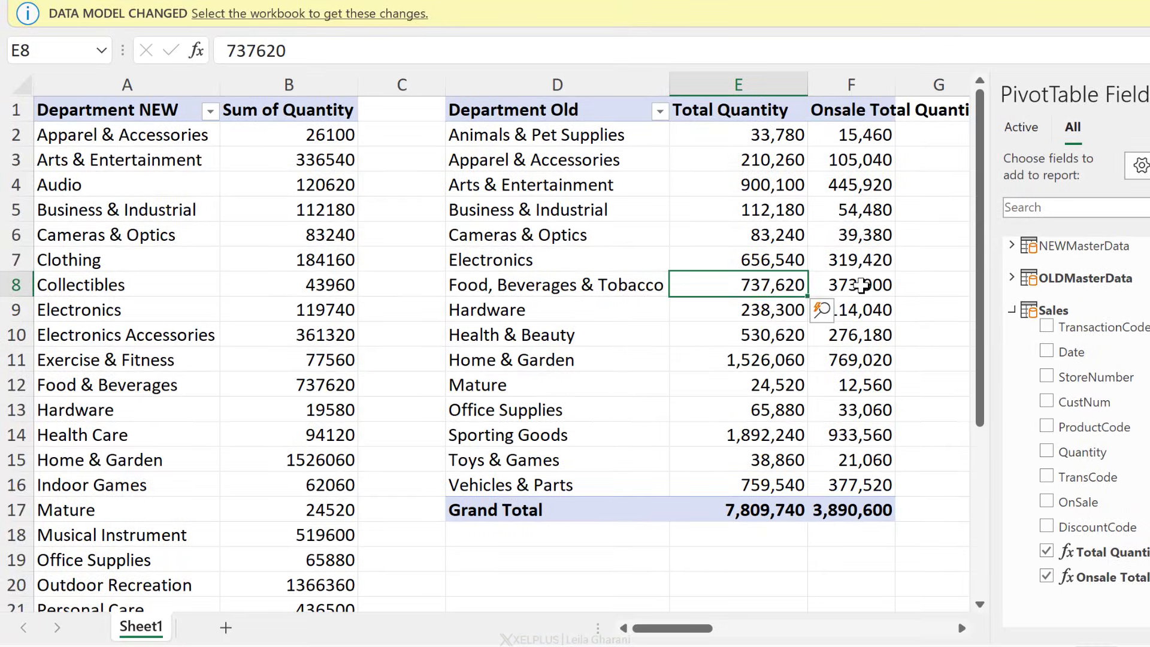
# Widen column F so the Onsale Total Quantity figures show in full.
pyautogui.click(861, 285)
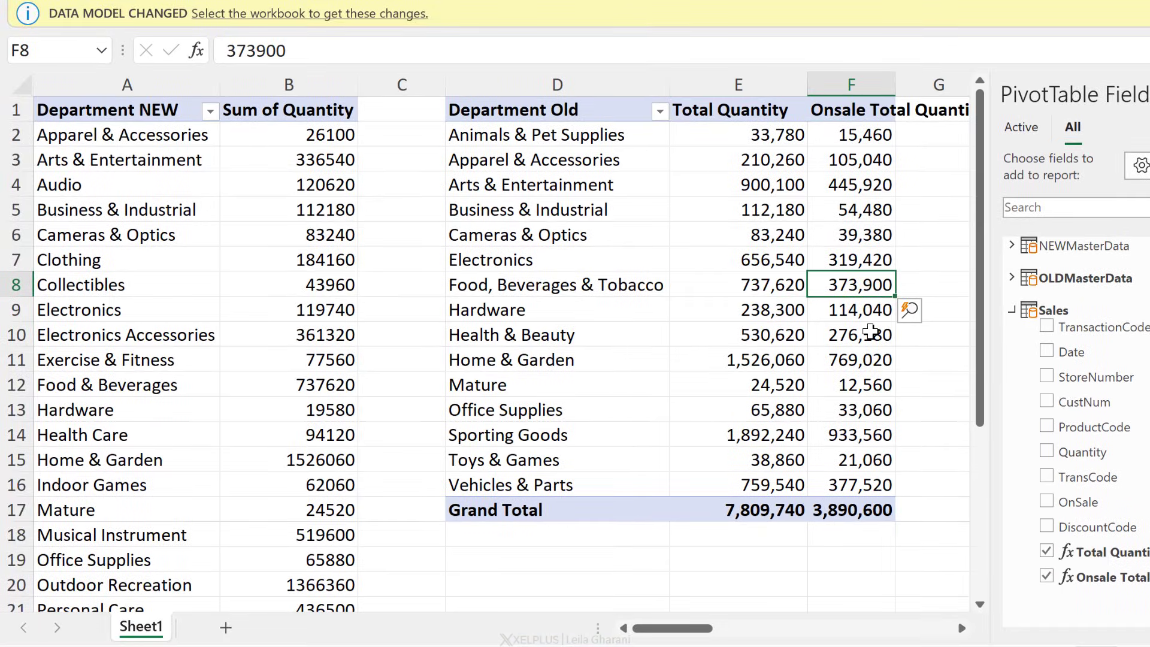
pyautogui.moveTo(900, 98); pyautogui.dragTo(963, 100)
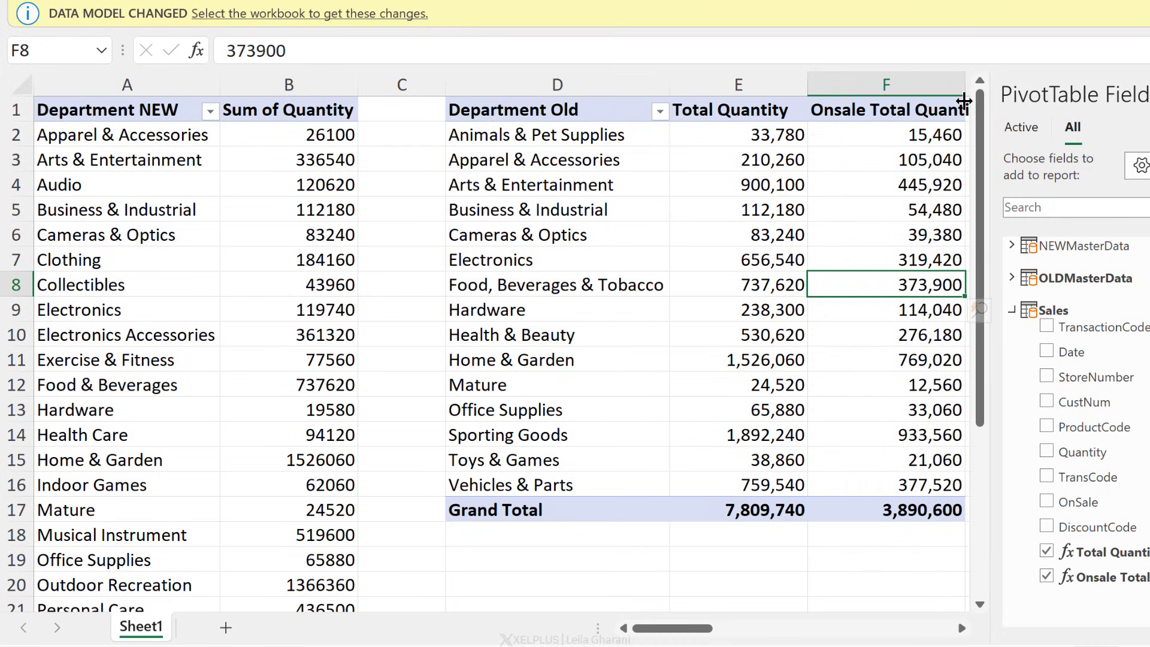
pyautogui.click(315, 255)
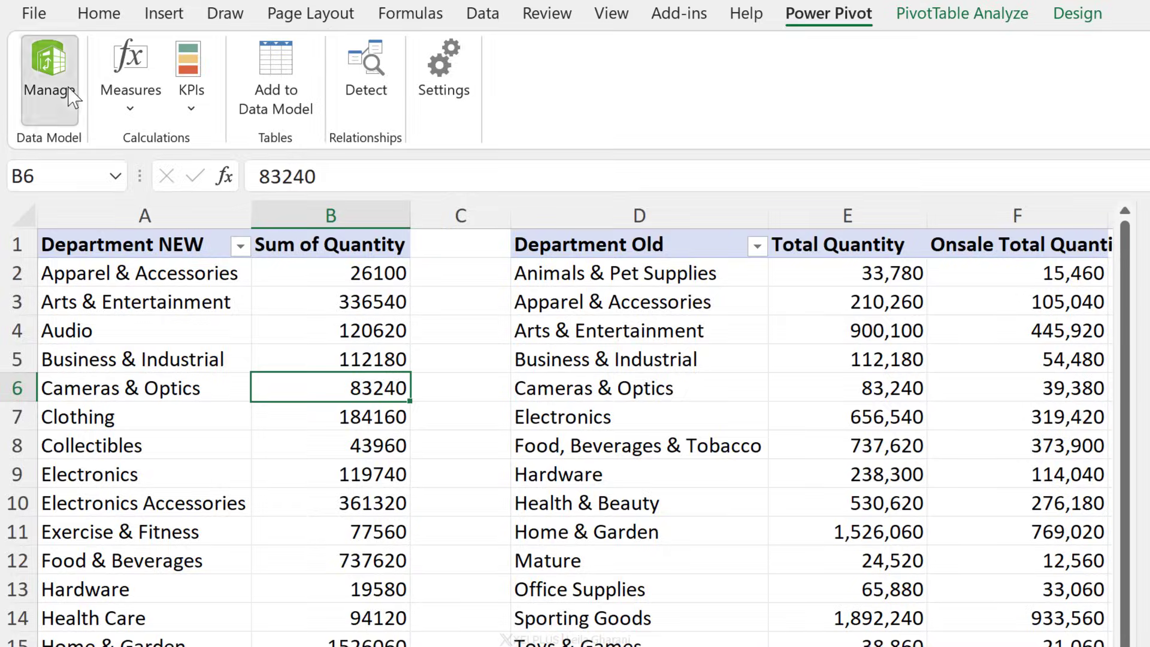
# Generate a new Calendar date table in the Power Pivot data model.
pyautogui.click(30, 84)
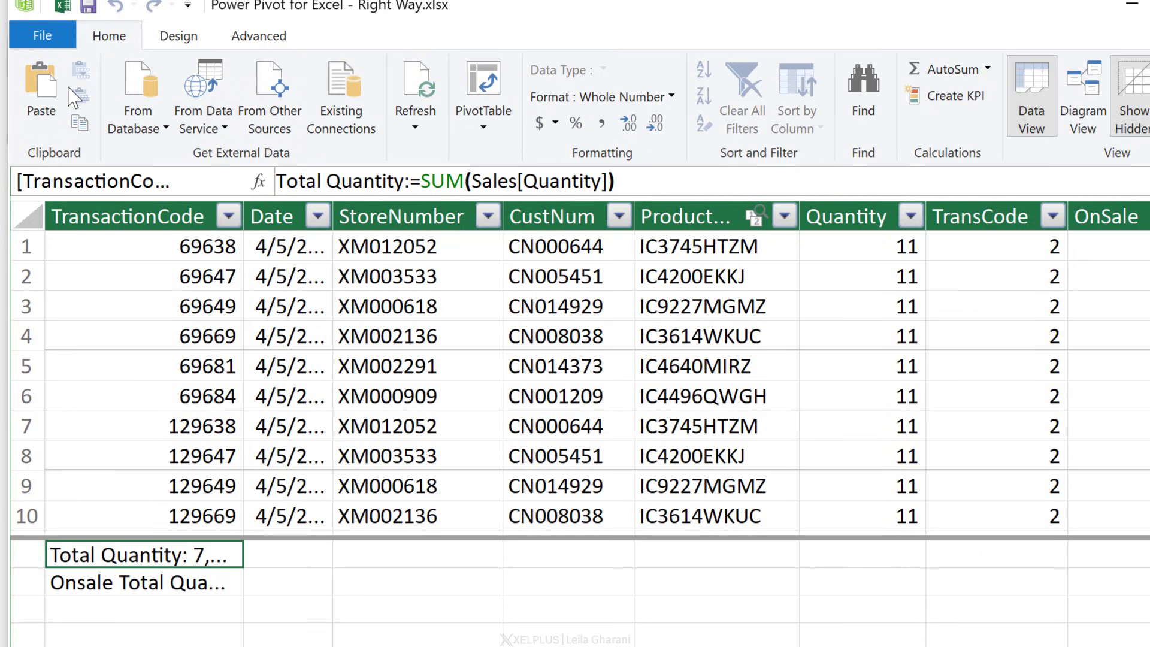
pyautogui.click(194, 43)
pyautogui.click(624, 120)
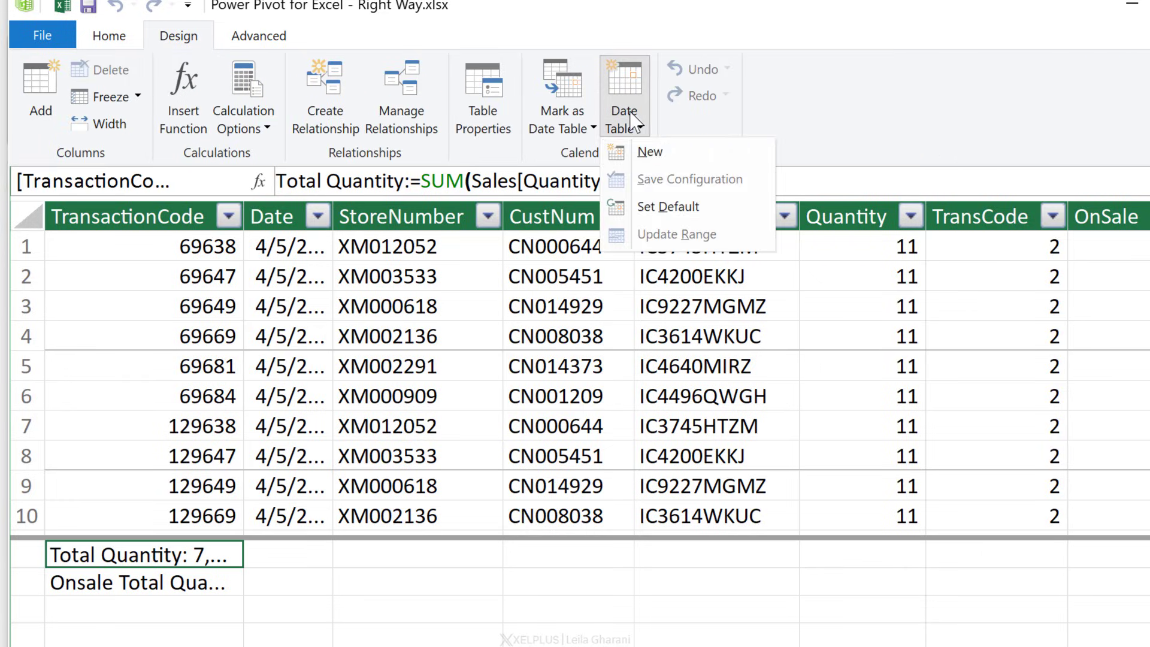
pyautogui.click(658, 158)
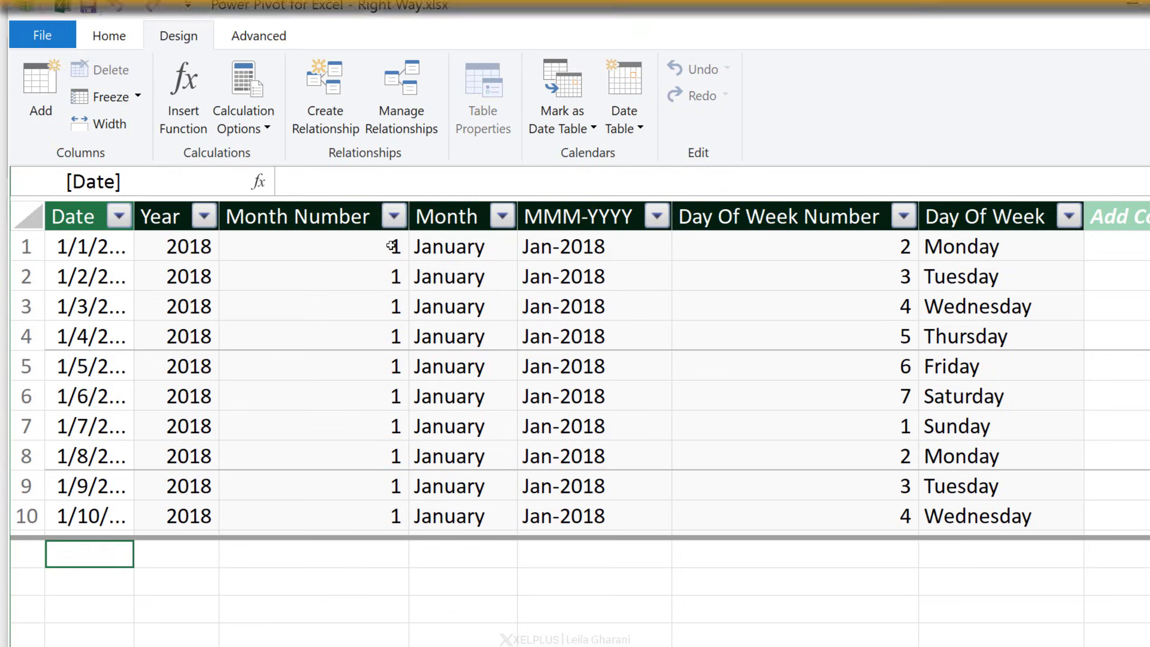
# In Diagram View, arrange the Calendar table and link Calendar[Date] to Sales[Date].
pyautogui.click(113, 43)
pyautogui.click(1063, 114)
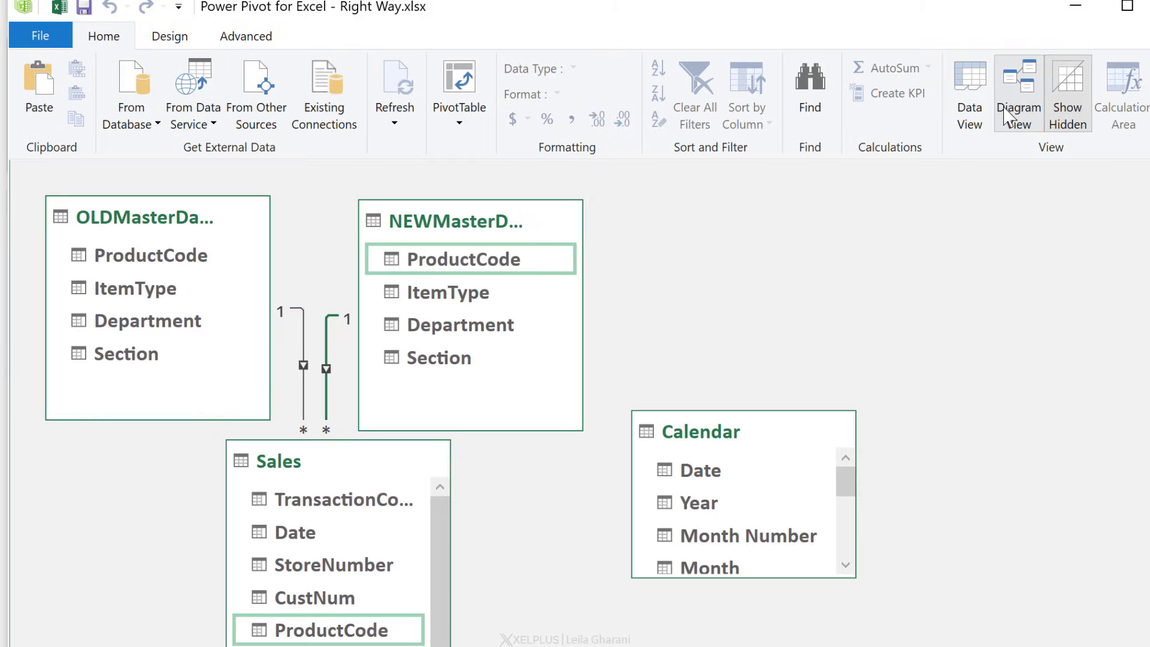
pyautogui.moveTo(688, 556); pyautogui.dragTo(766, 392)
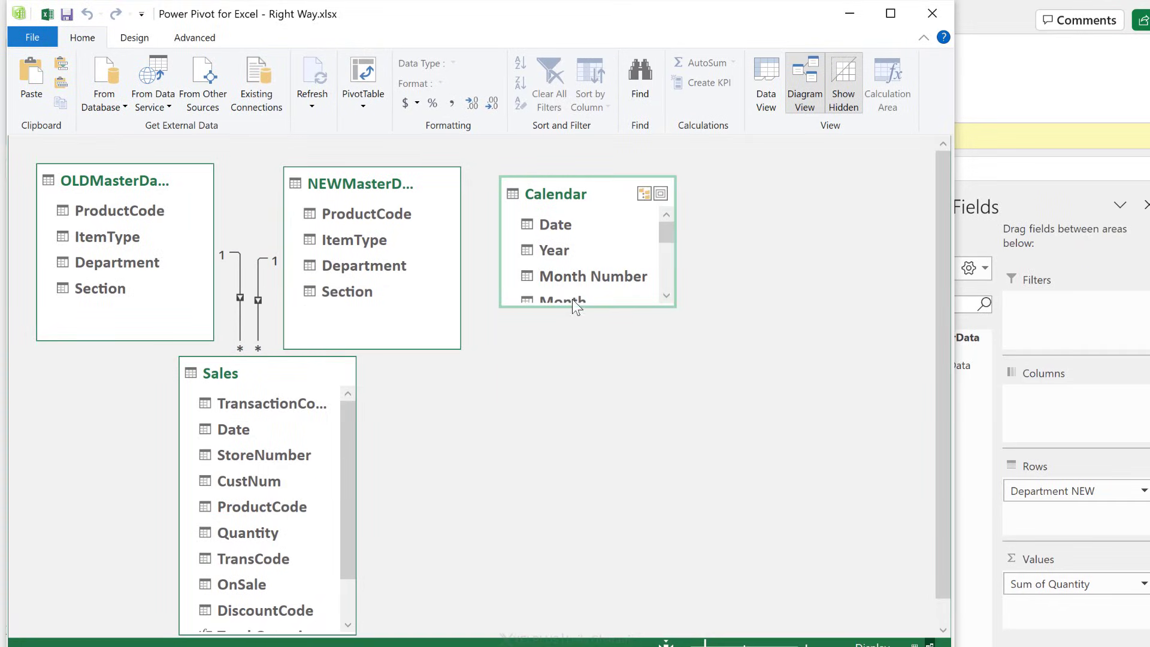
pyautogui.moveTo(575, 306); pyautogui.dragTo(574, 354)
pyautogui.moveTo(546, 223); pyautogui.dragTo(243, 433)
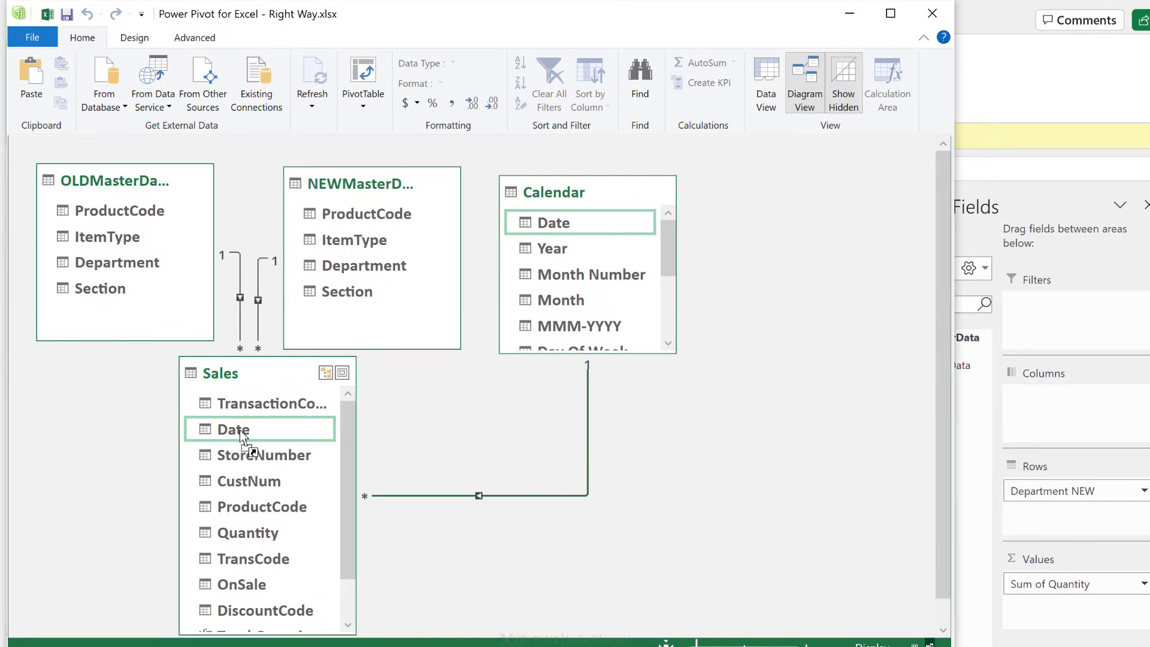
# Create a new PivotTable from the data model on a new worksheet.
pyautogui.click(363, 106)
pyautogui.click(389, 124)
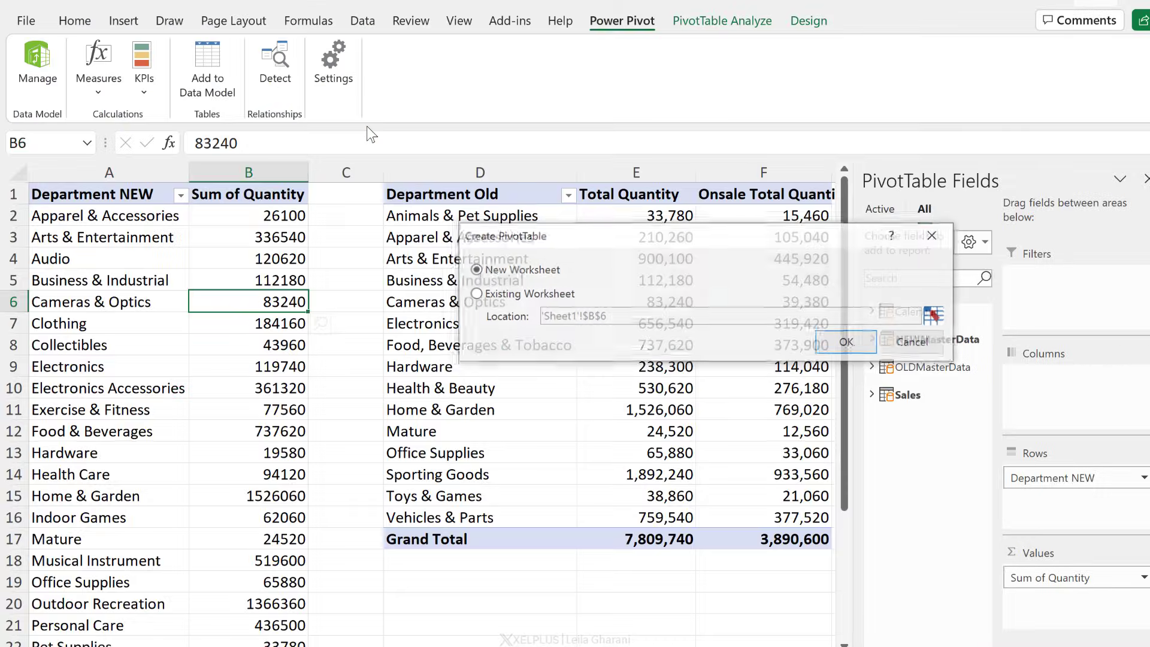
pyautogui.click(844, 339)
pyautogui.click(872, 310)
# Lay out Total Quantity by Department rows and Calendar Year columns, auto-fitting column B.
pyautogui.click(888, 348)
pyautogui.moveTo(938, 383); pyautogui.dragTo(1072, 400)
pyautogui.click(872, 522)
pyautogui.moveTo(941, 580); pyautogui.dragTo(1054, 482)
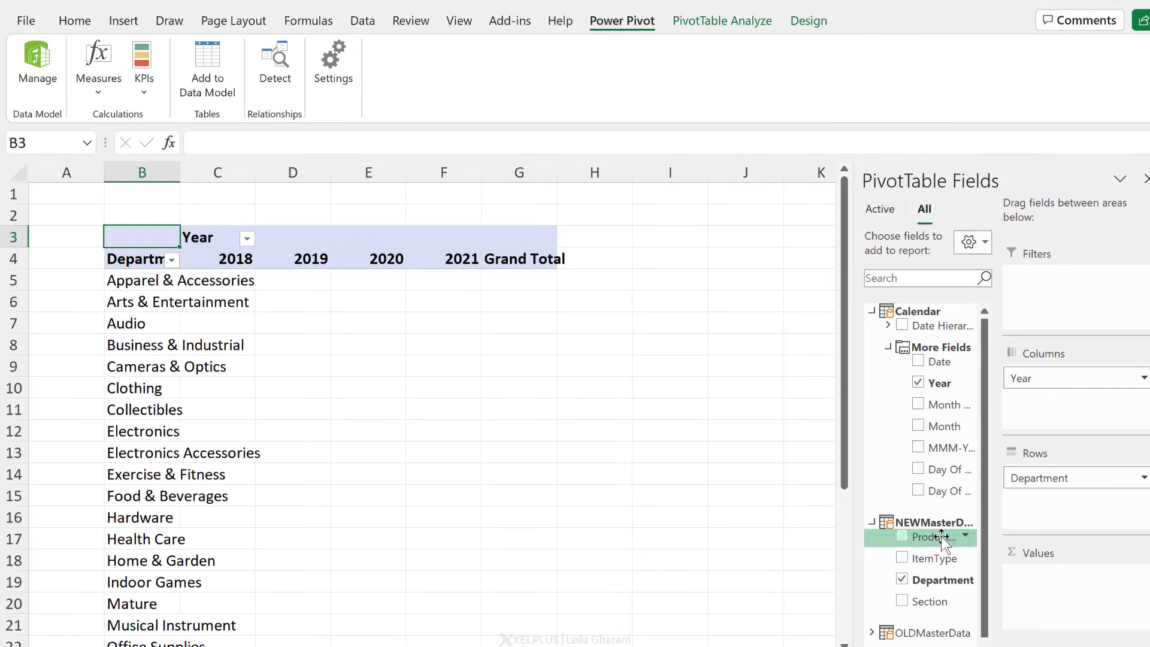
pyautogui.scroll(-5, 911, 547)
pyautogui.moveTo(943, 620); pyautogui.dragTo(1042, 604)
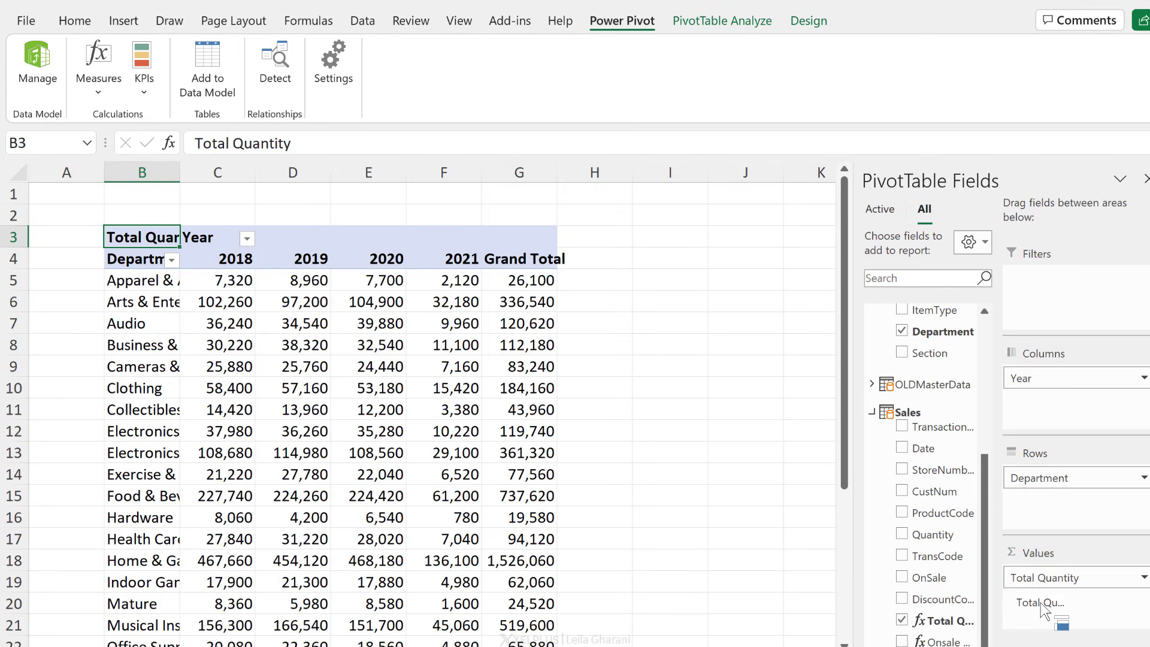
pyautogui.doubleClick(180, 178)
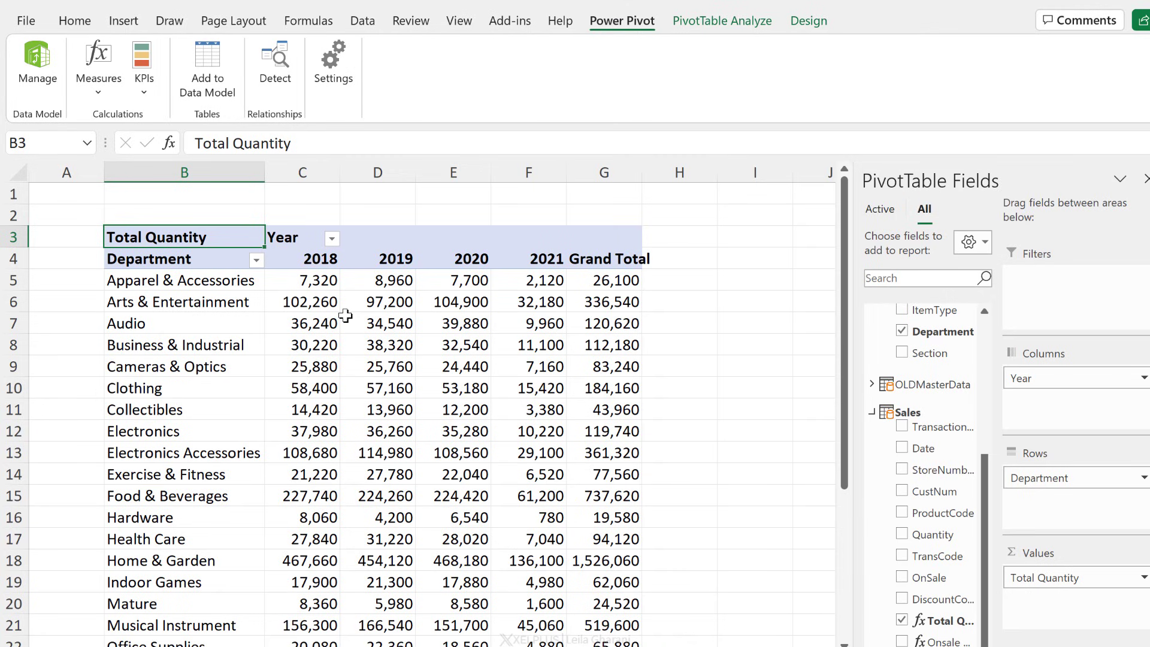
# Create a YTD Quantity measure with the formula =TOTALYTD([Total Quantity],'Calendar'[Date]).
pyautogui.click(93, 93)
pyautogui.click(114, 119)
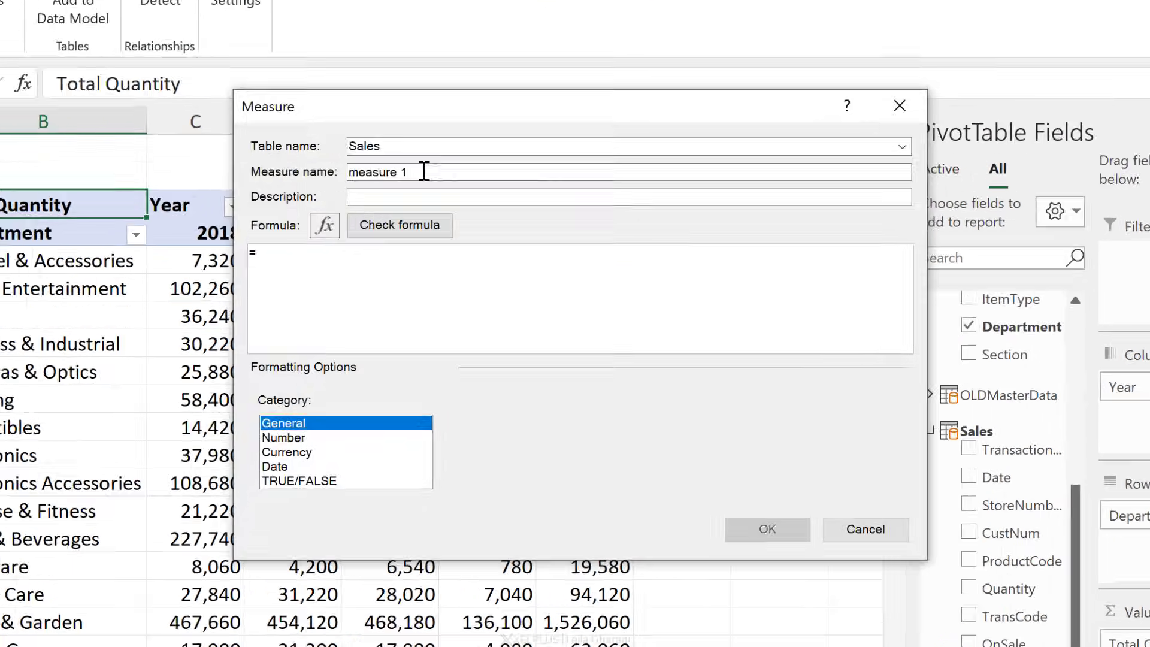
pyautogui.doubleClick(424, 172)
pyautogui.write('YTD Quantity')
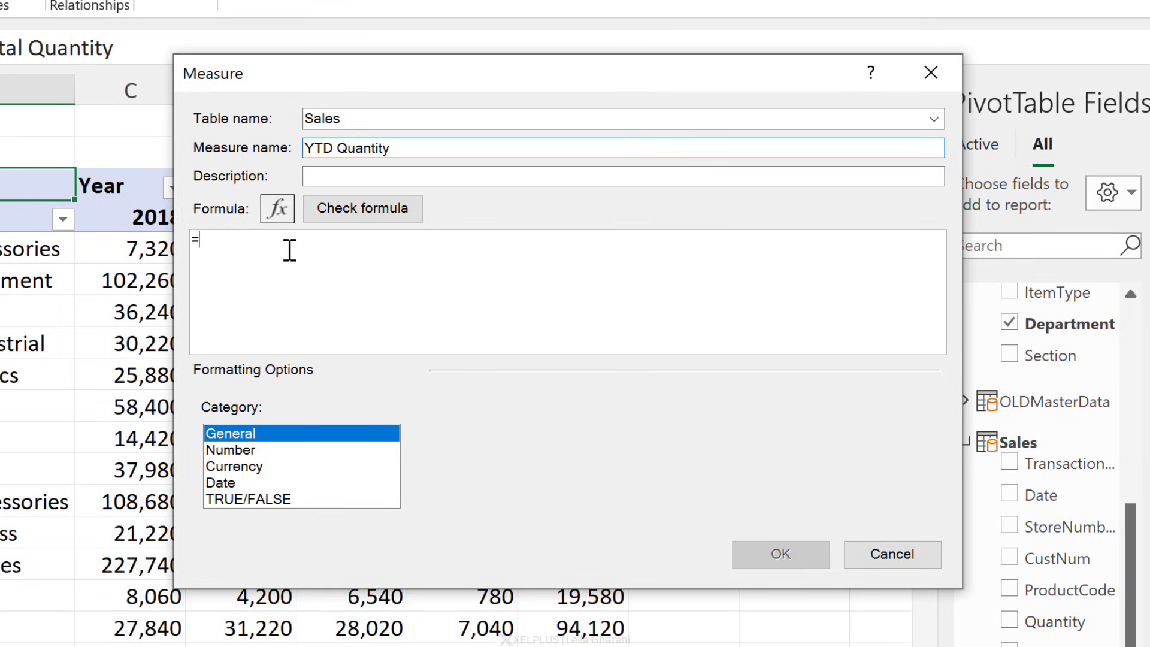
pyautogui.click(289, 250)
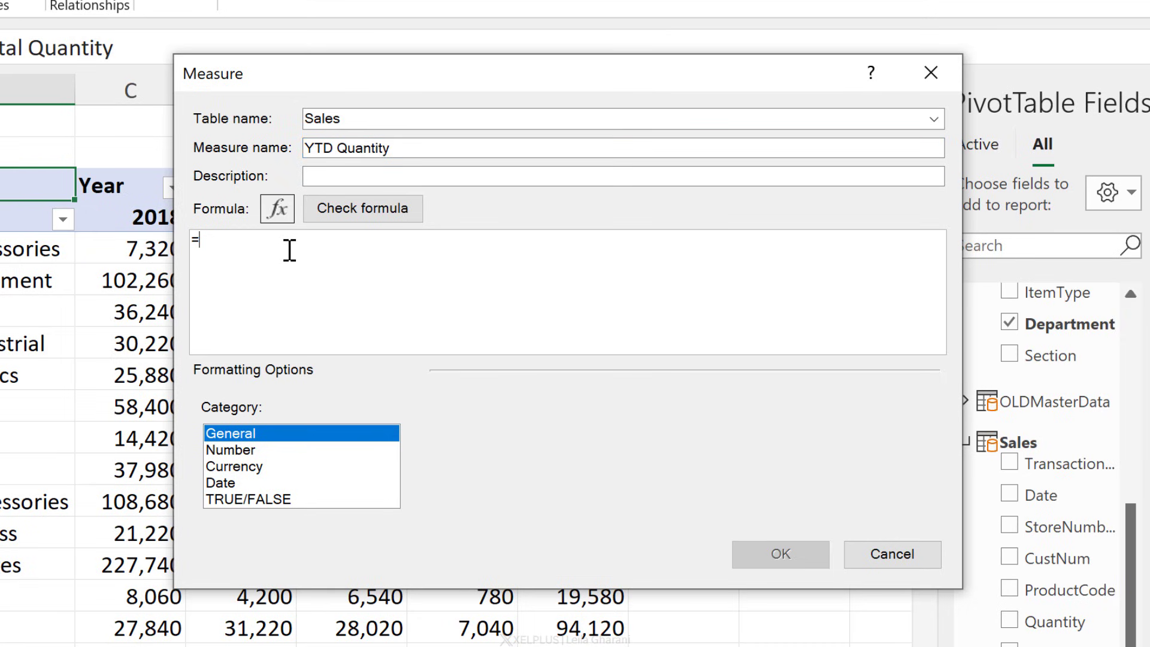
pyautogui.write('yt')
pyautogui.press('Down')
pyautogui.press('Tab')
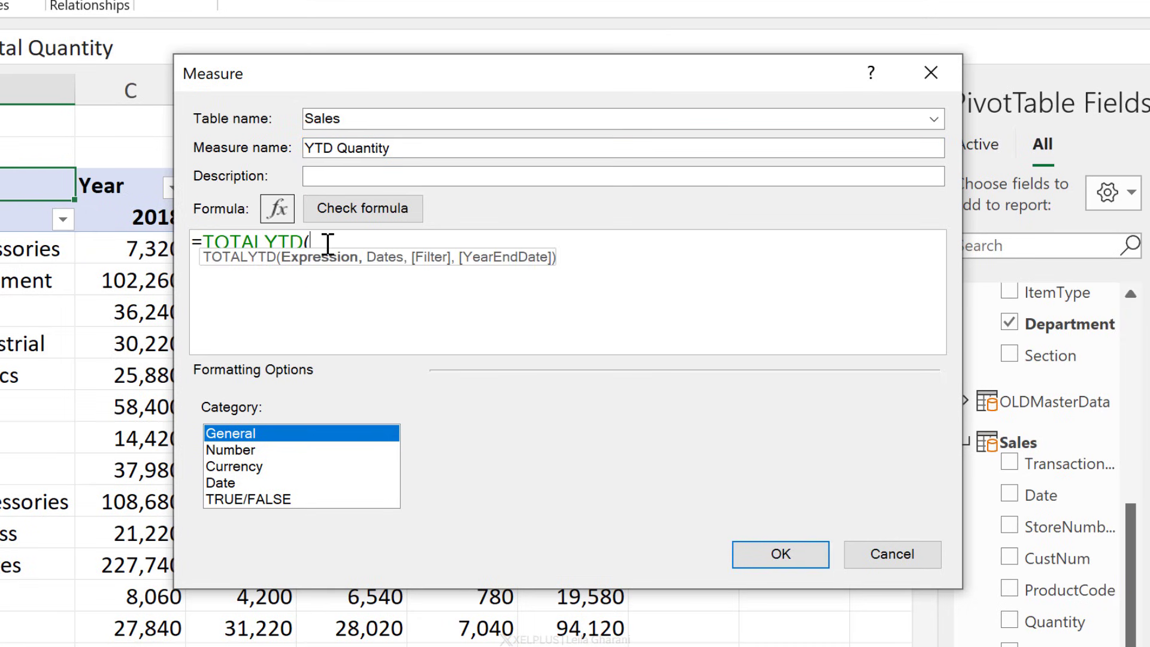
pyautogui.write('tota')
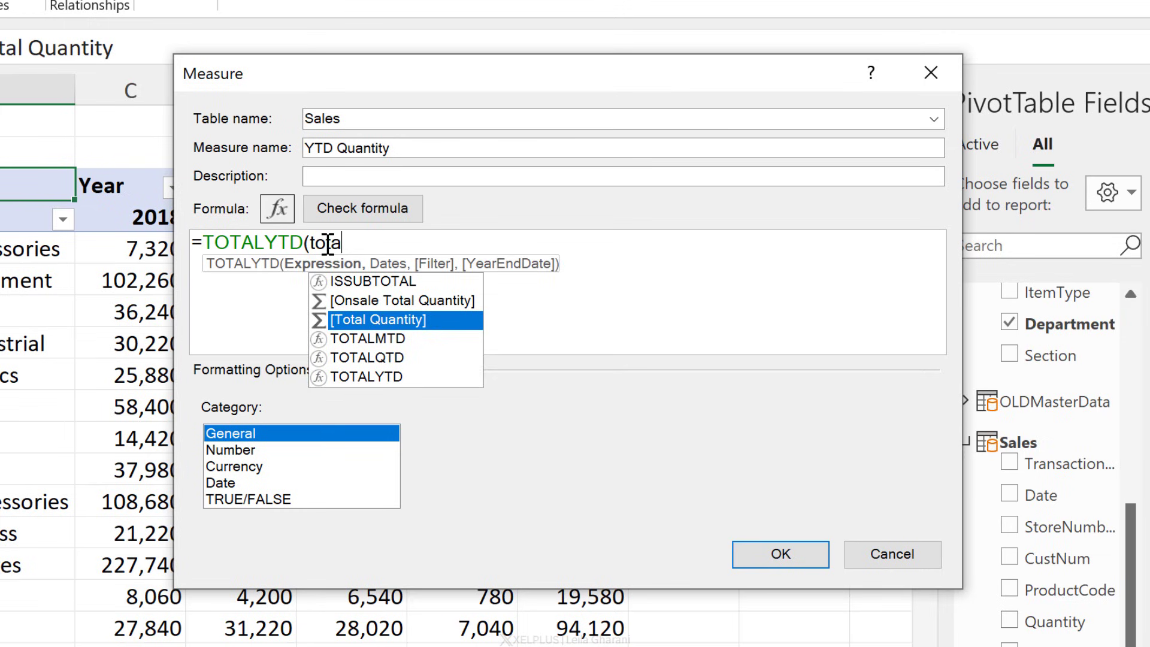
pyautogui.press('Tab')
pyautogui.write(',')
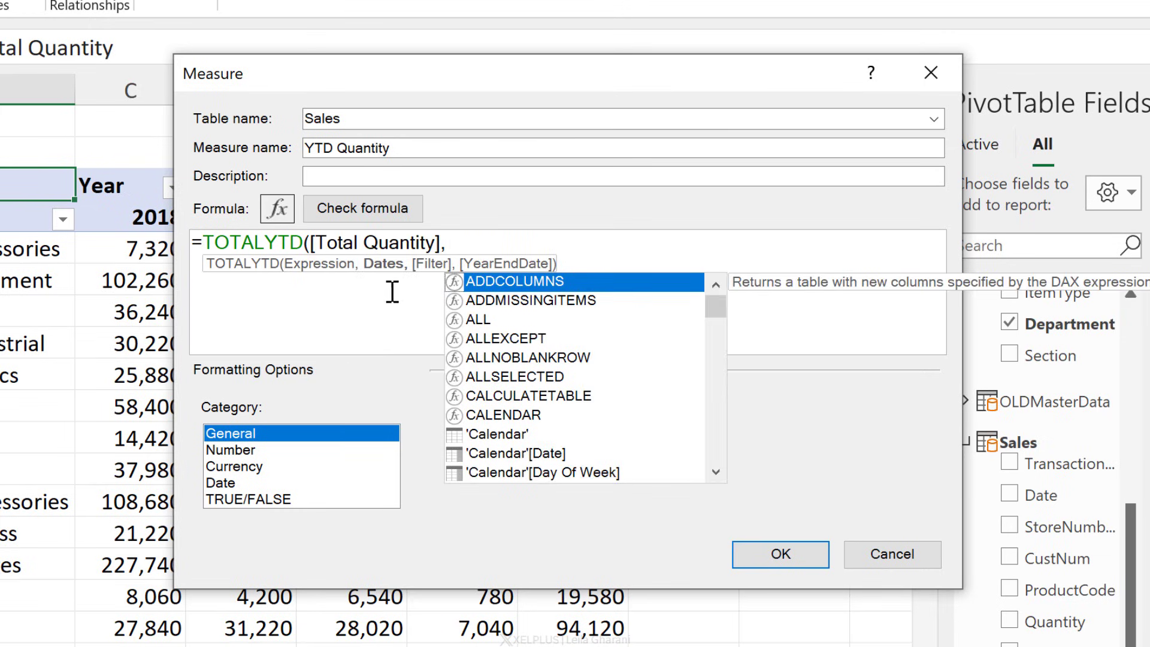
pyautogui.write('date')
pyautogui.press('Tab')
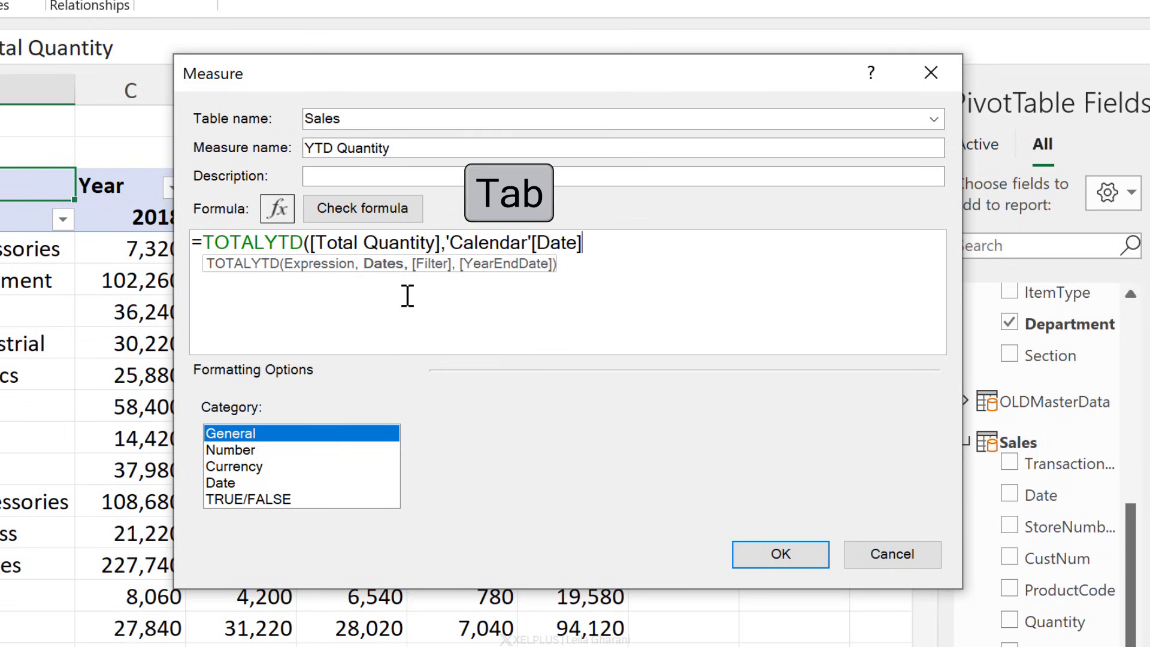
pyautogui.write(')')
# Format YTD Quantity as a whole number with a thousands separator and save it.
pyautogui.click(258, 450)
pyautogui.click(741, 440)
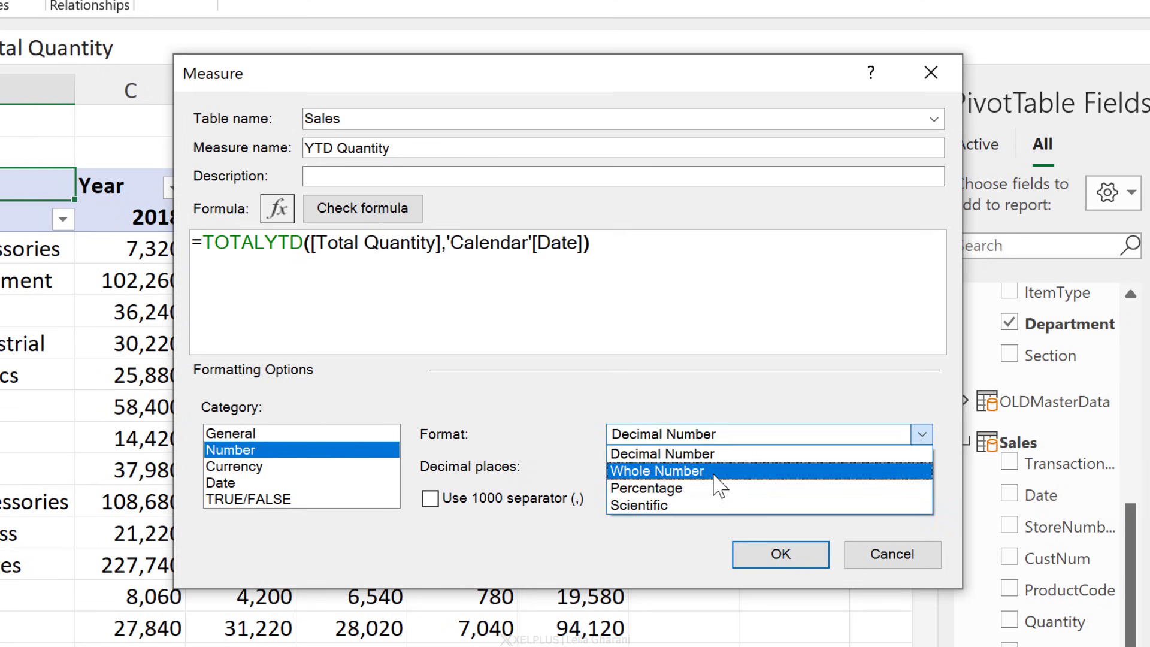
pyautogui.click(659, 470)
pyautogui.click(430, 498)
pyautogui.click(802, 558)
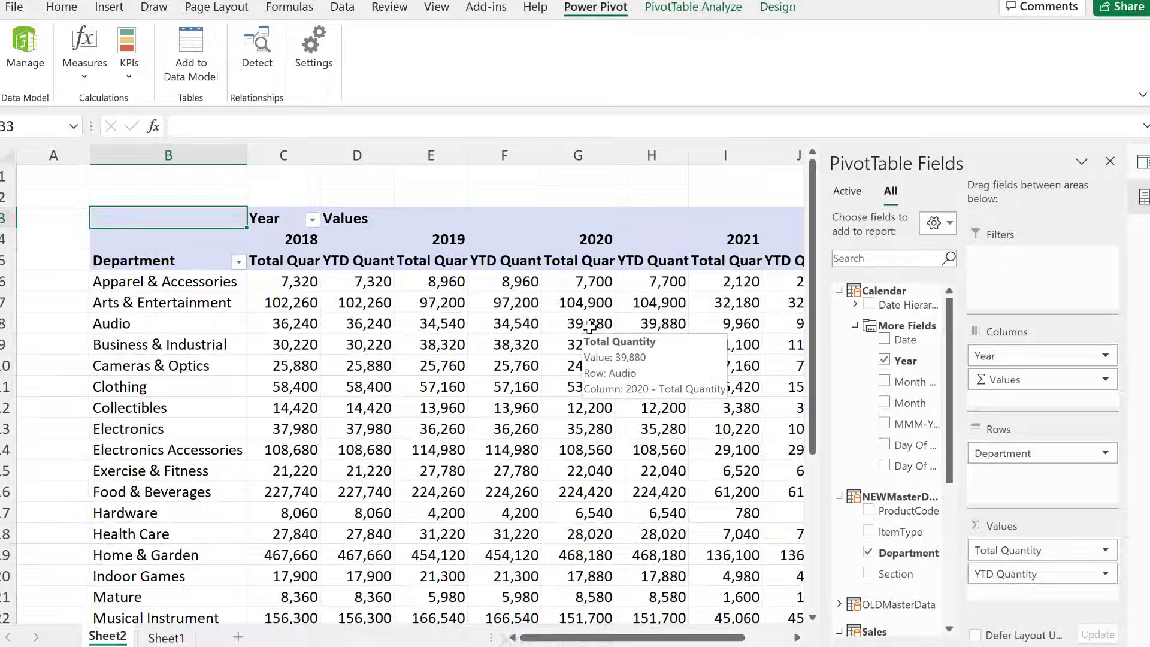
# Put Year and Month in the pivot rows and filter Department to Electronics.
pyautogui.moveTo(1031, 365); pyautogui.dragTo(1048, 476)
pyautogui.moveTo(905, 384); pyautogui.dragTo(1022, 293)
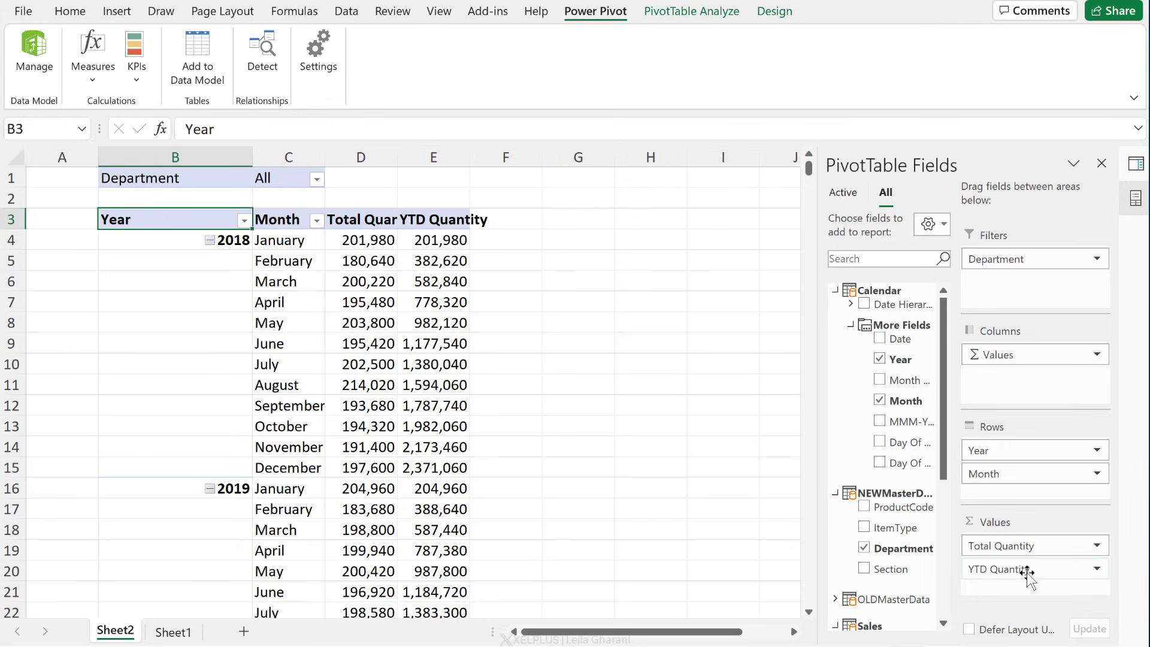
pyautogui.click(315, 179)
pyautogui.click(126, 222)
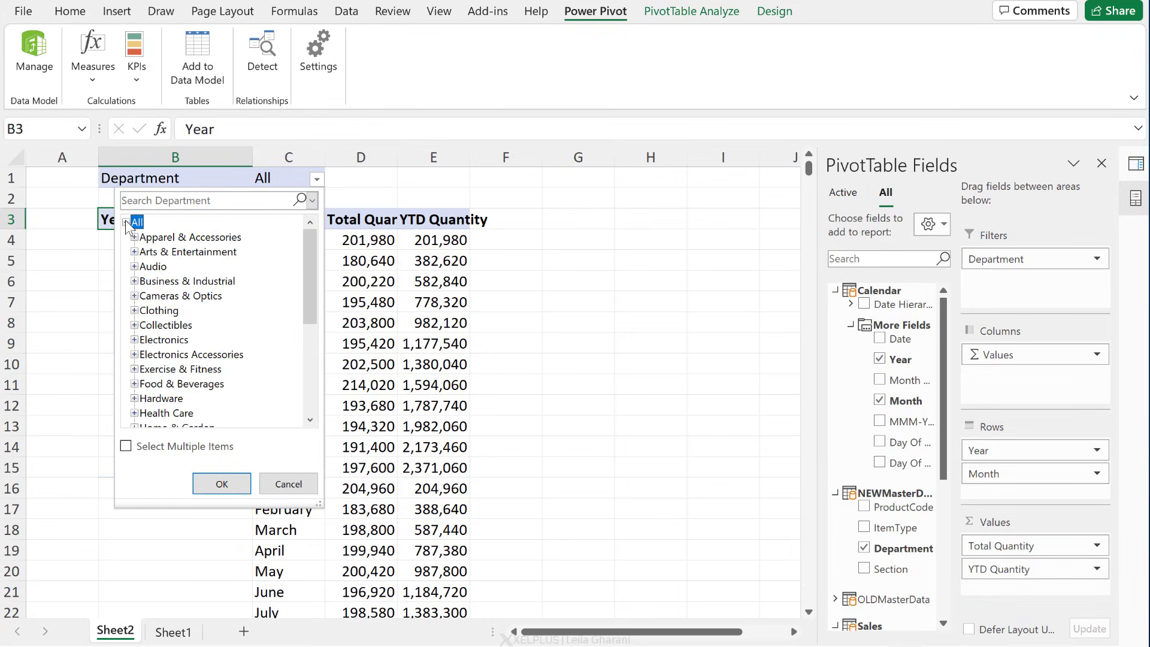
pyautogui.click(179, 340)
pyautogui.click(222, 484)
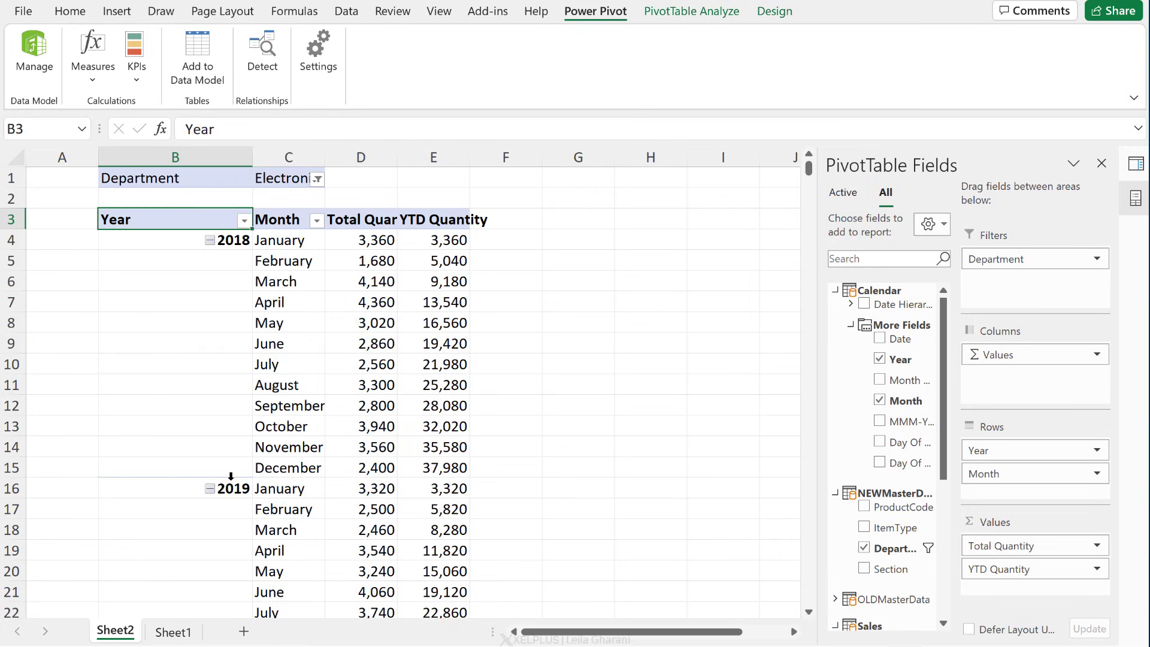
pyautogui.moveTo(362, 239); pyautogui.dragTo(373, 372)
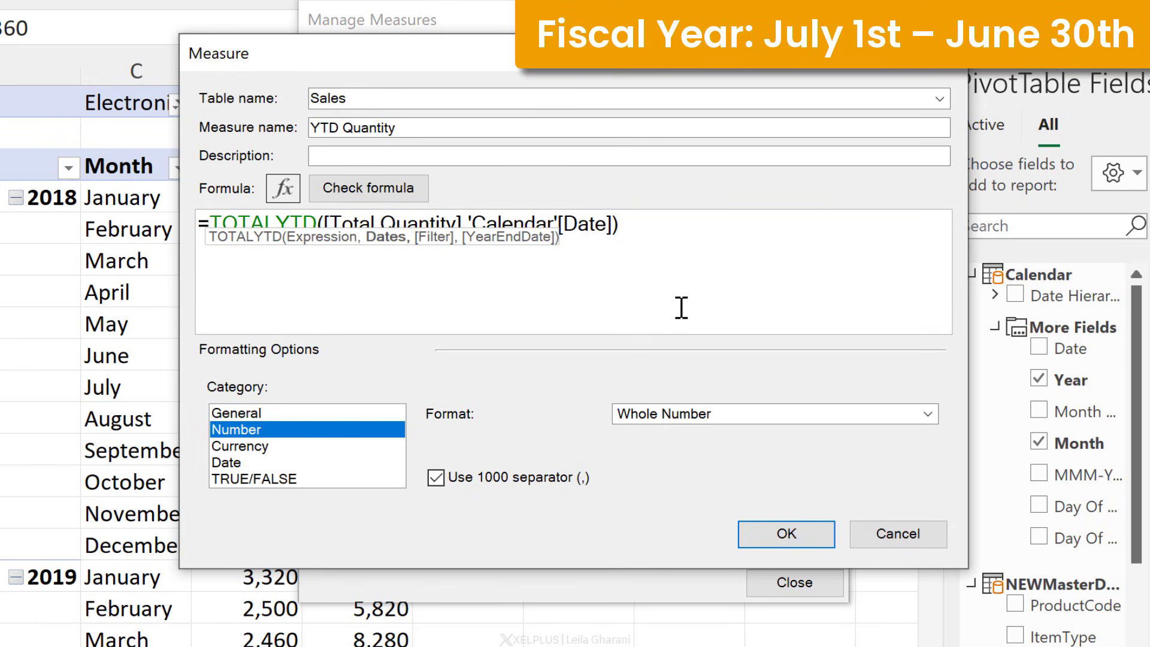
# Add the "6/30" year-end to the TOTALYTD formula and confirm YTD restarts in July 2018.
pyautogui.write(',"6/30')
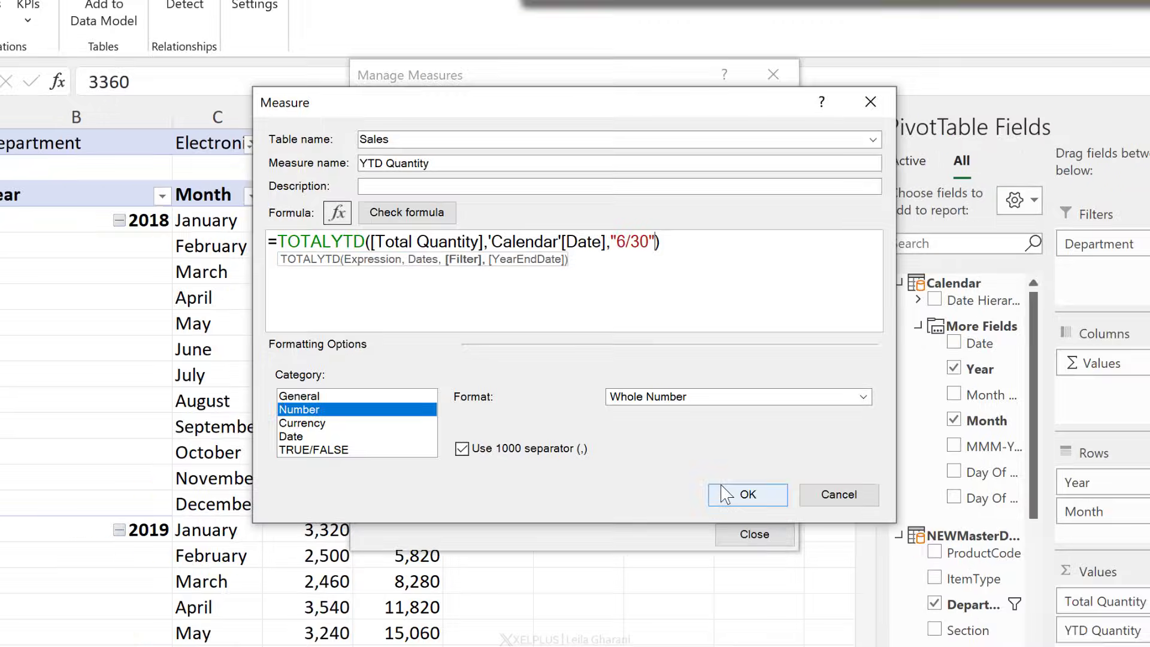
pyautogui.click(778, 534)
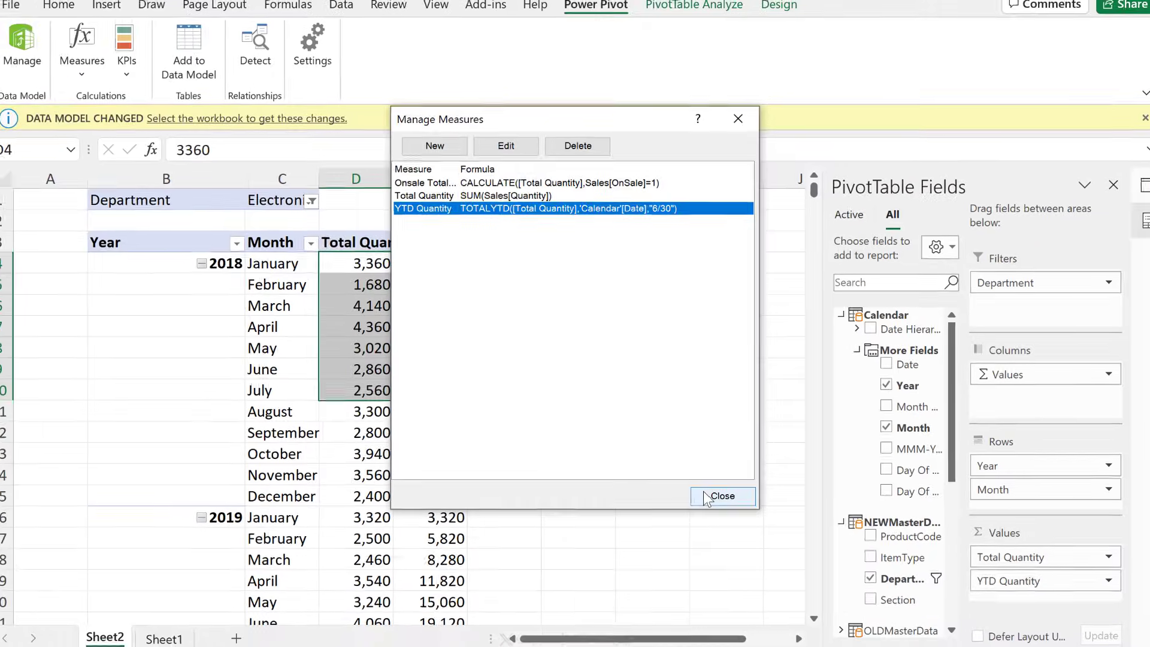
pyautogui.click(734, 509)
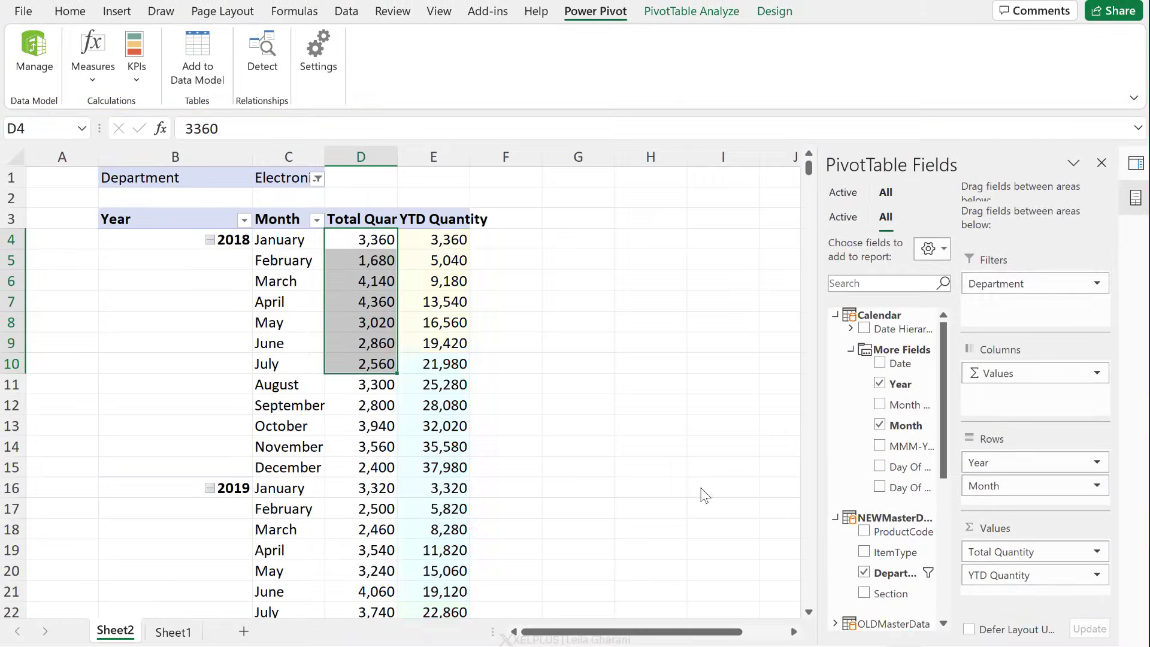
pyautogui.click(443, 364)
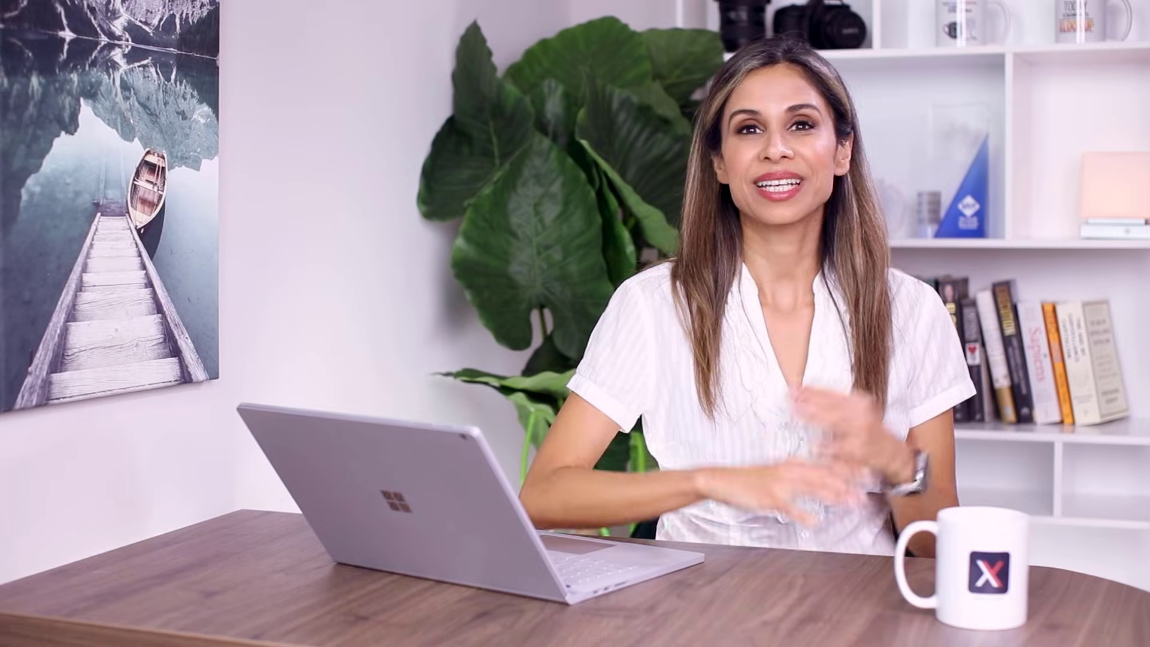